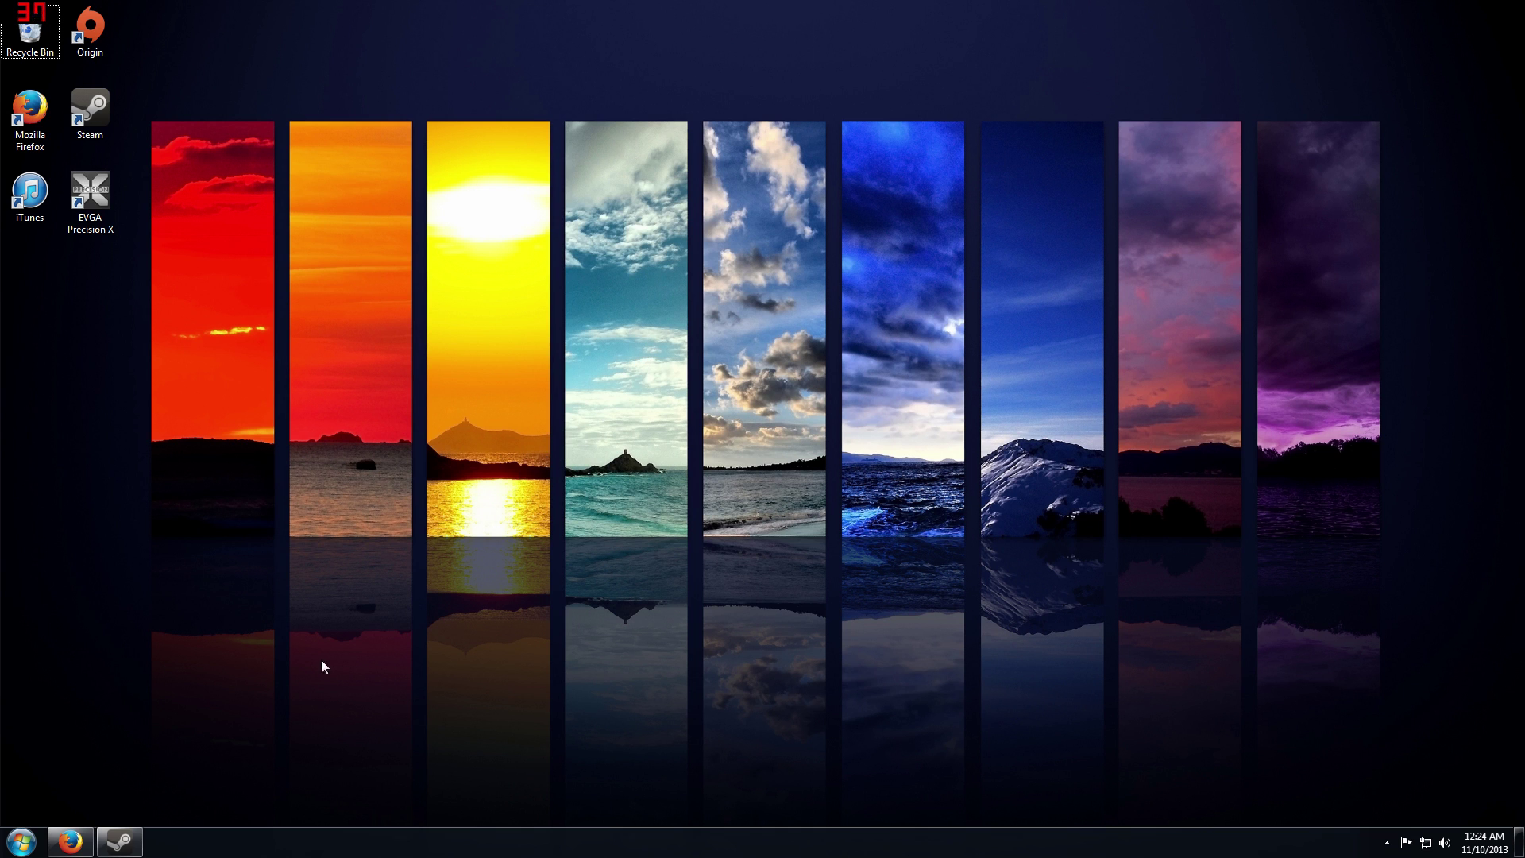
- Switch to Firefox showing the Battlelogium for Steam forum thread and highlight the thread's address
click(71, 842)
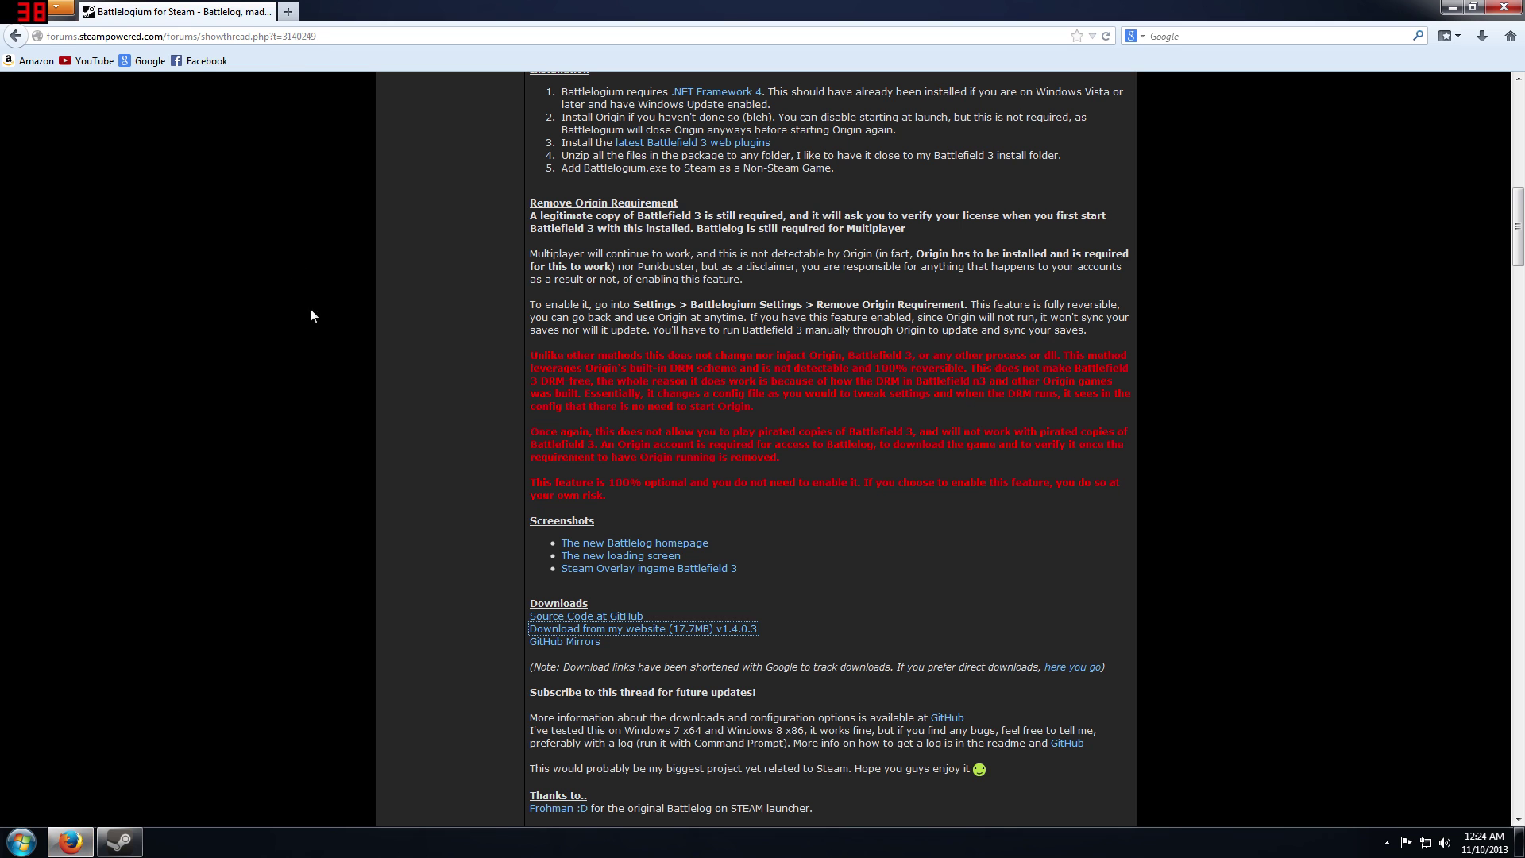
drag(317, 35, 45, 36)
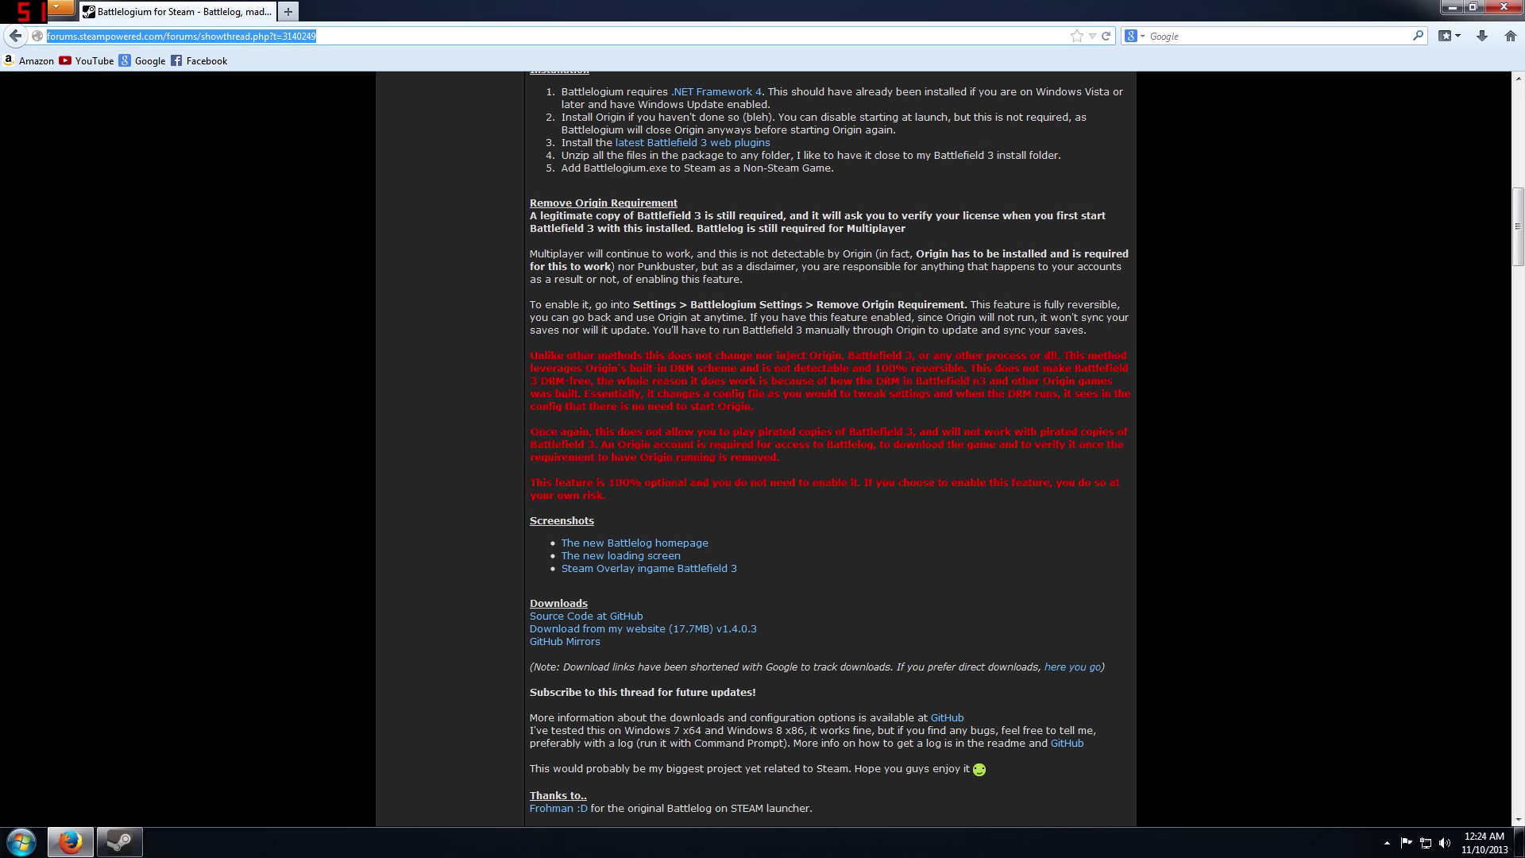
click(397, 36)
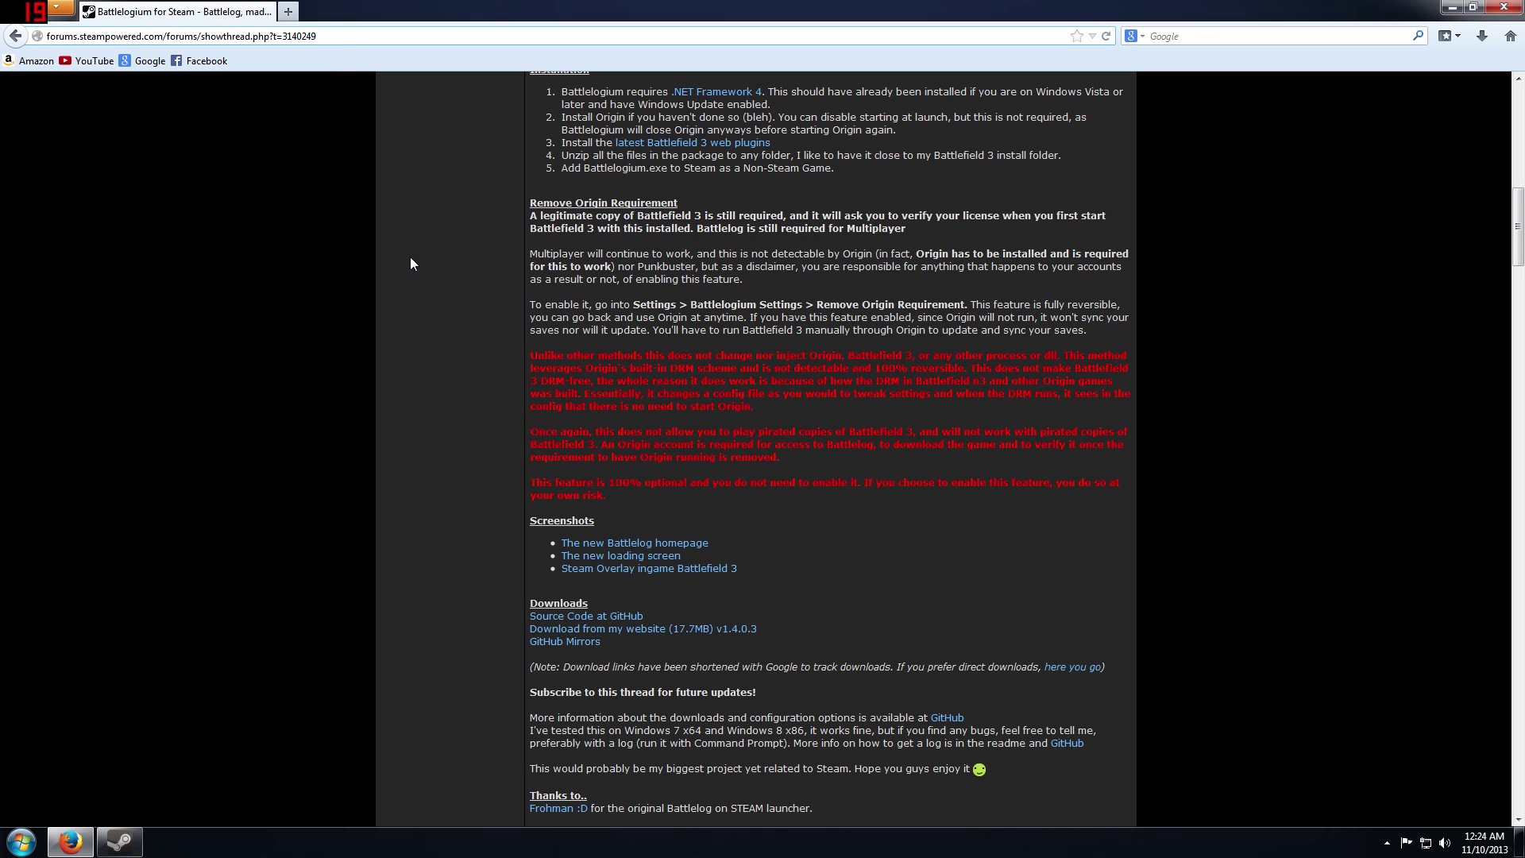
- Examine the thread's description of Battlelogium, its features, system requirements, installation steps and the section on removing the Origin requirement
scroll(404, 311, up, 12)
scroll(403, 320, up, 5)
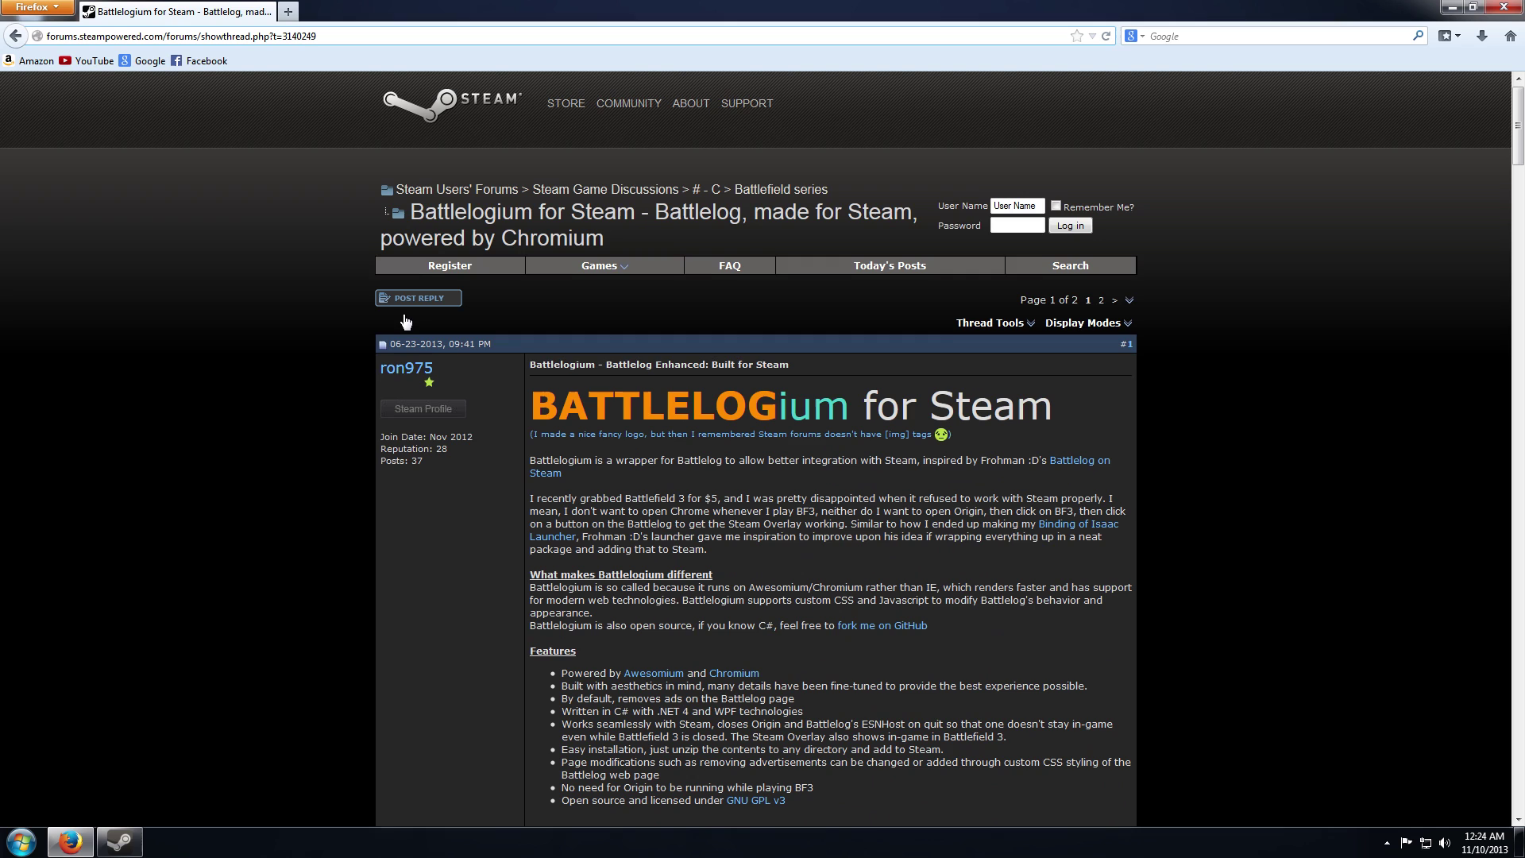
scroll(499, 417, down, 3)
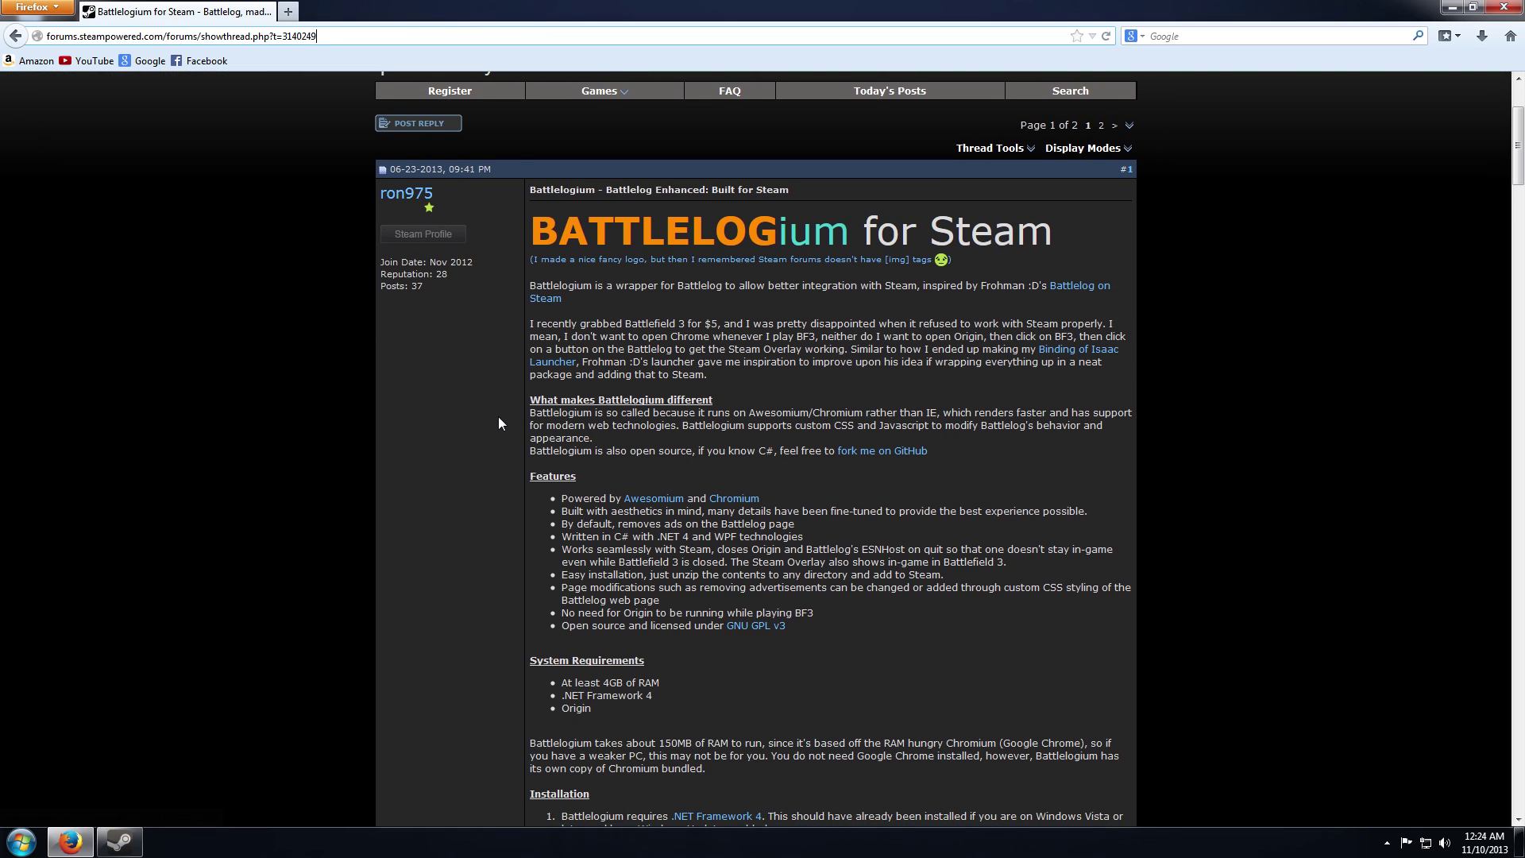
scroll(497, 417, down, 4)
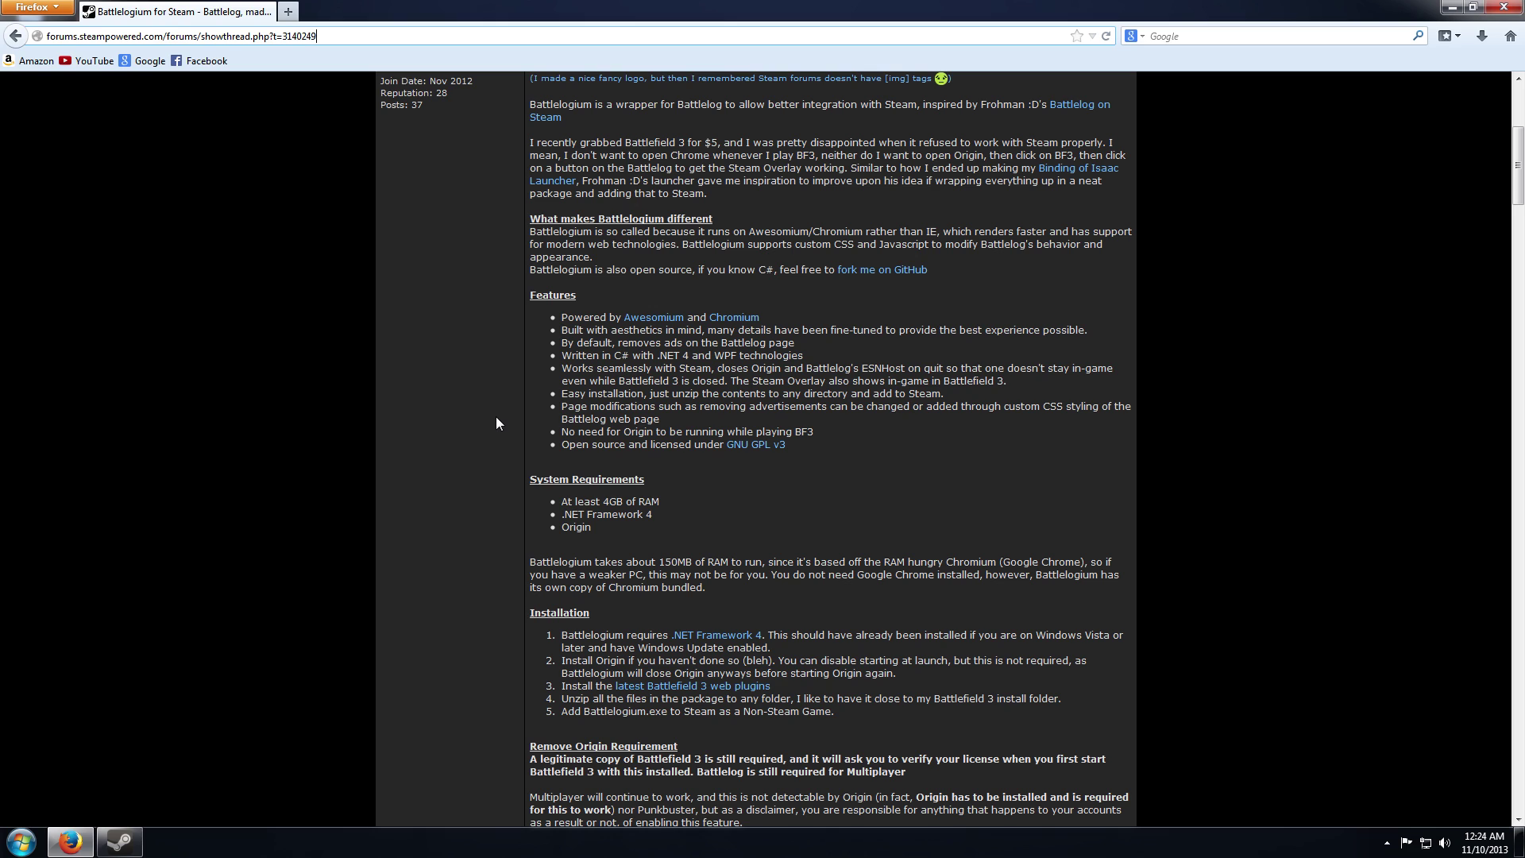
scroll(480, 389, up, 3)
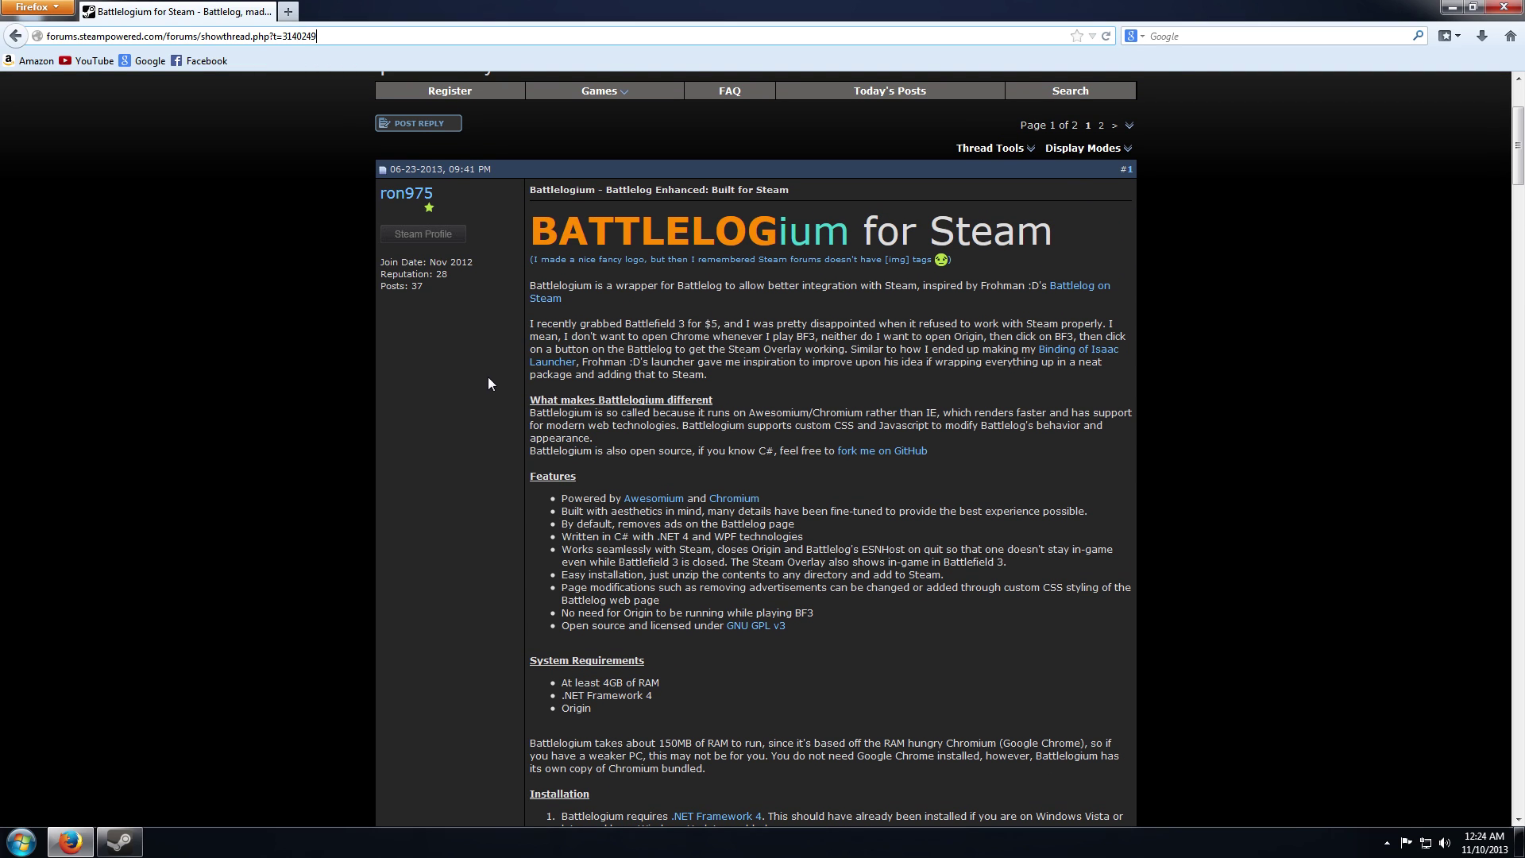
scroll(468, 461, down, 6)
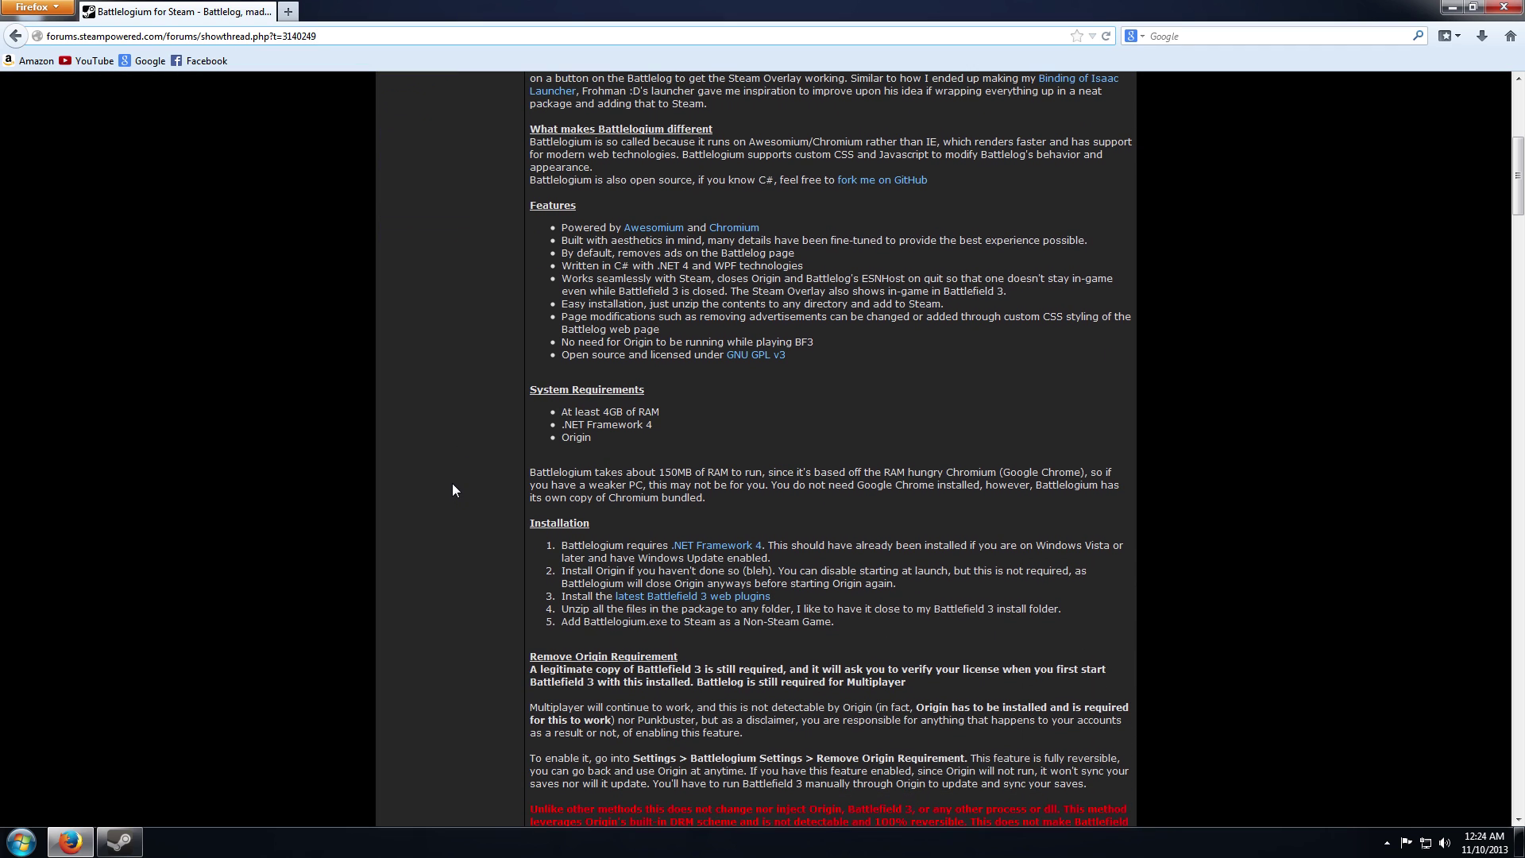
scroll(453, 485, down, 4)
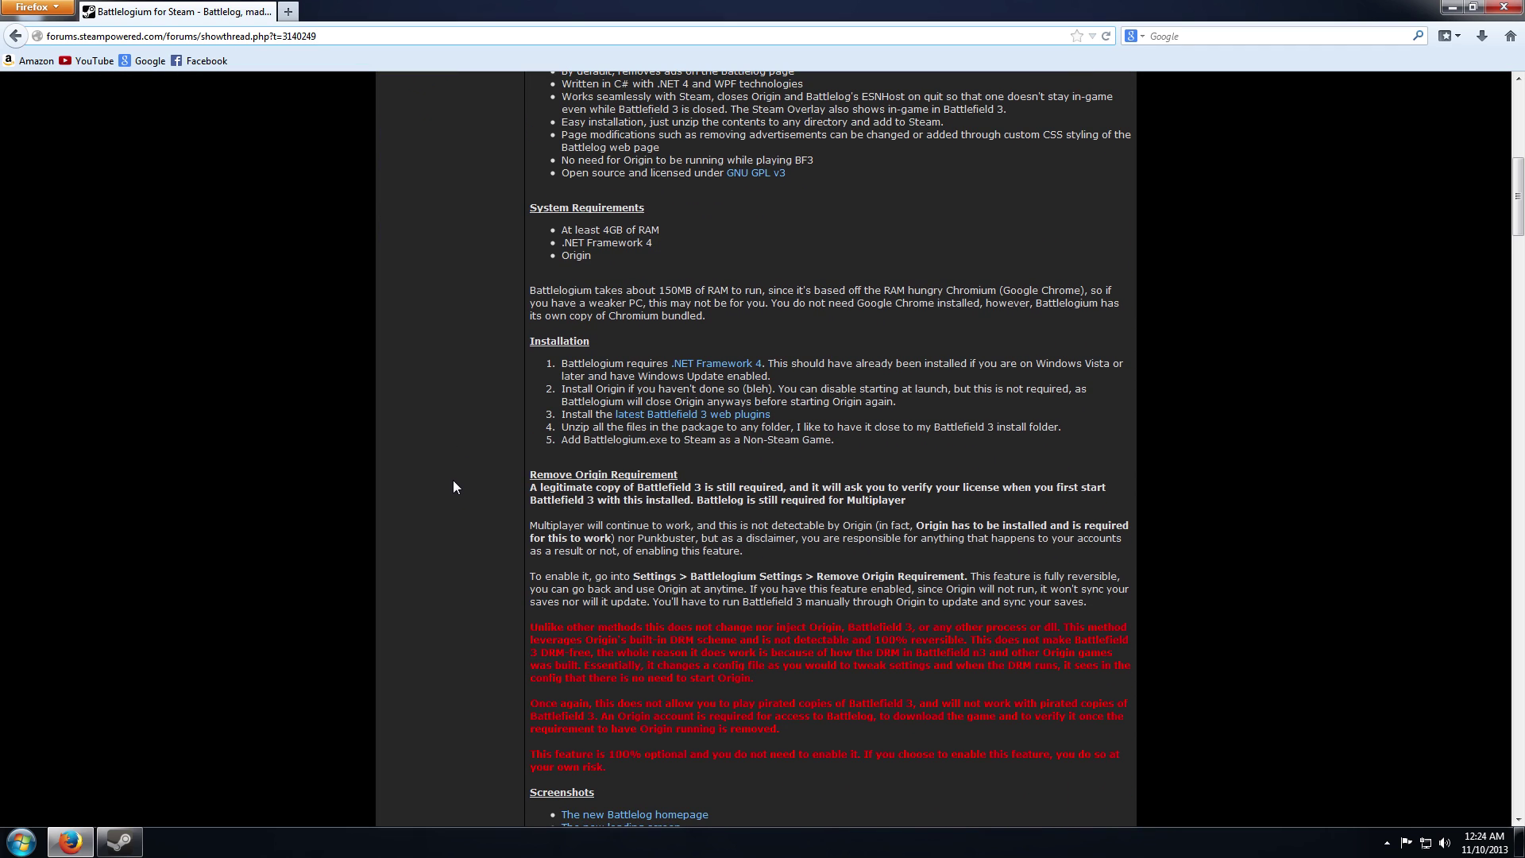
scroll(453, 486, up, 4)
scroll(467, 469, down, 6)
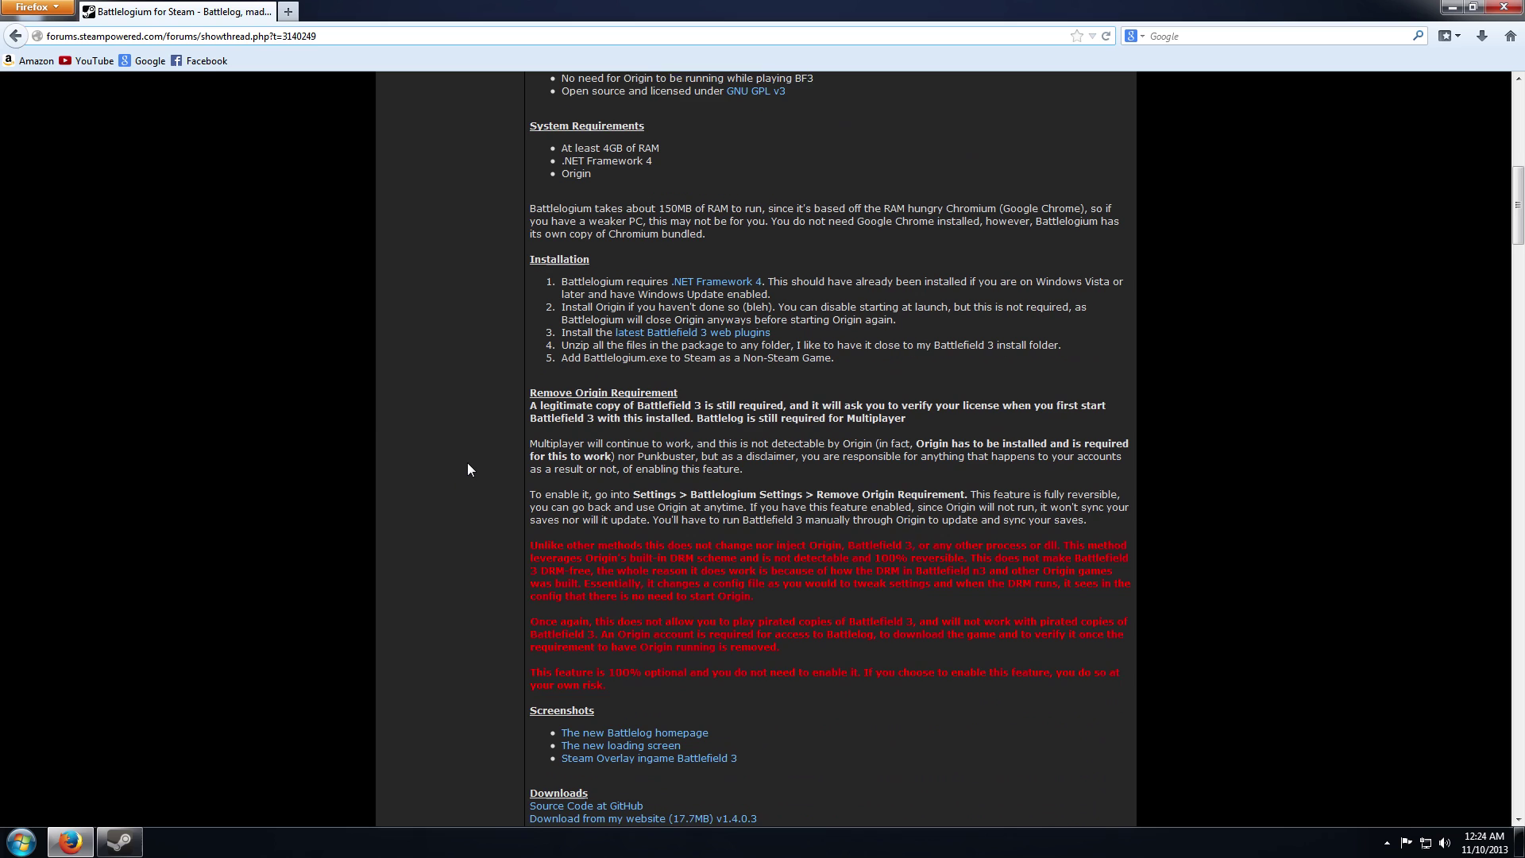
scroll(467, 464, down, 4)
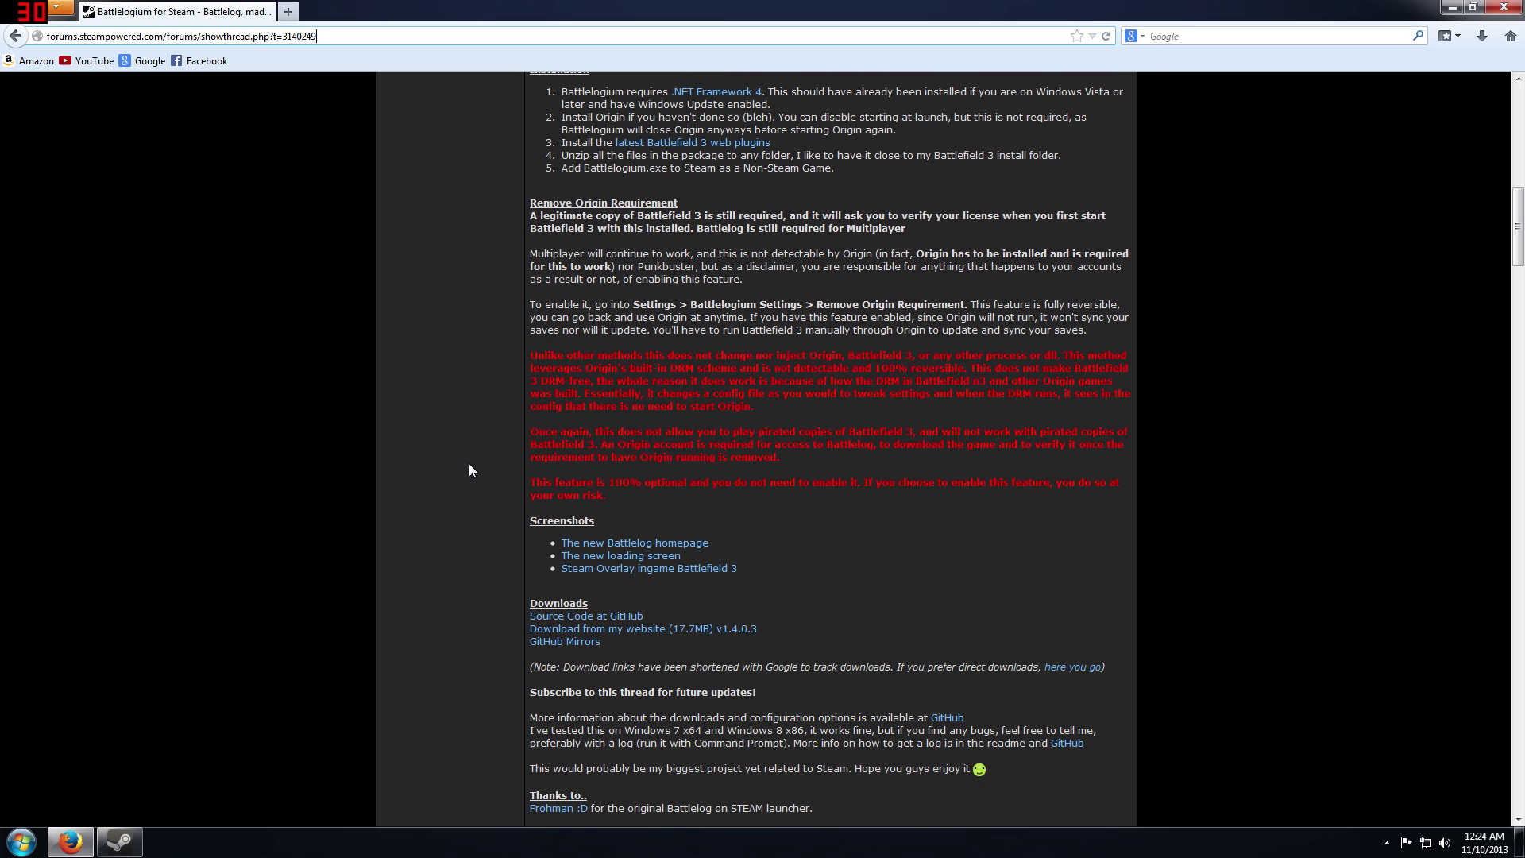
scroll(470, 459, up, 8)
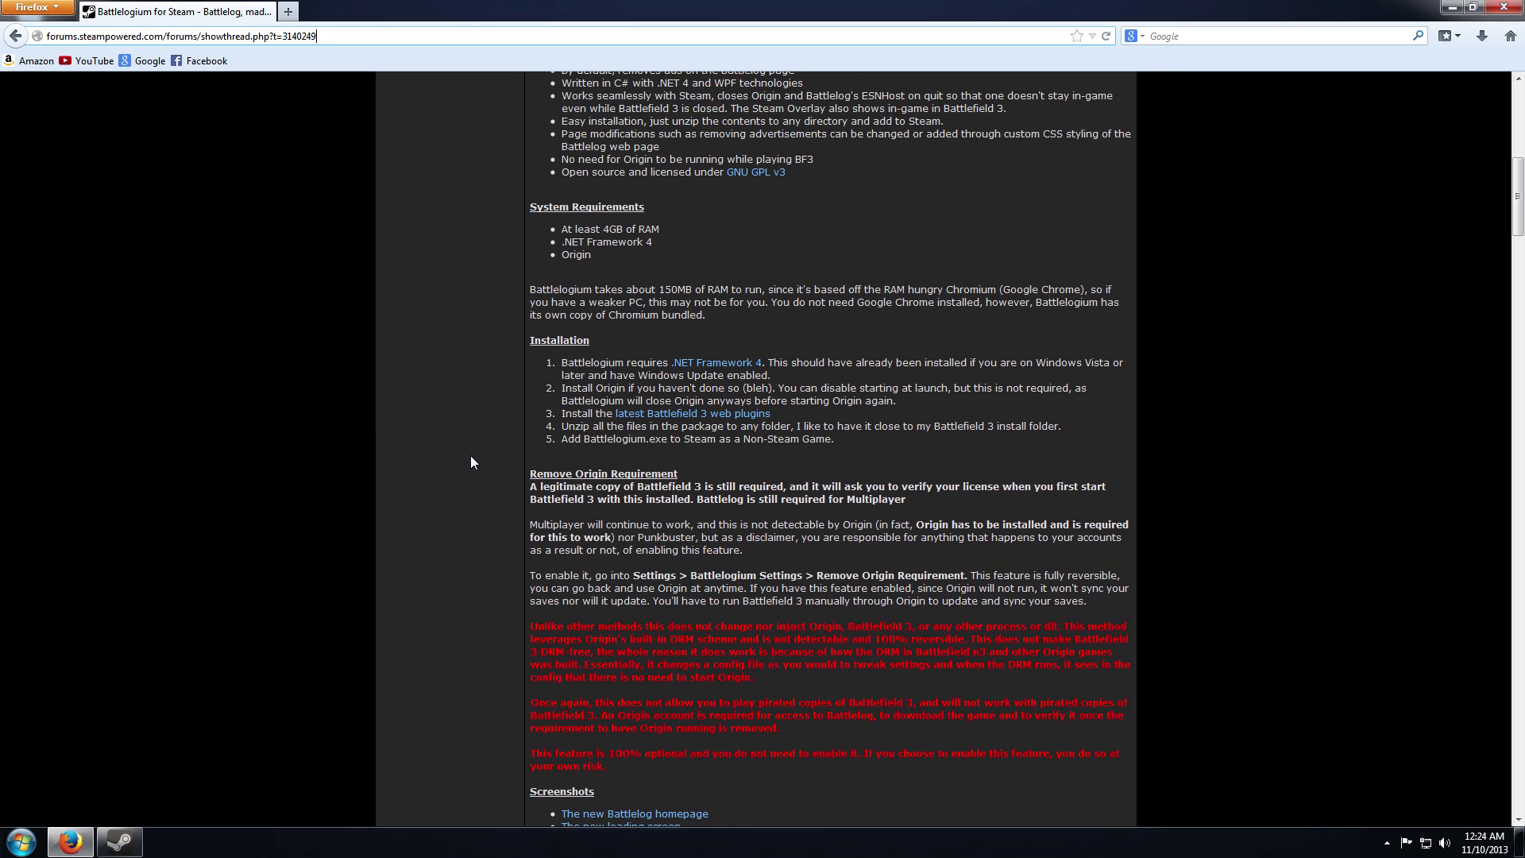
scroll(471, 456, up, 6)
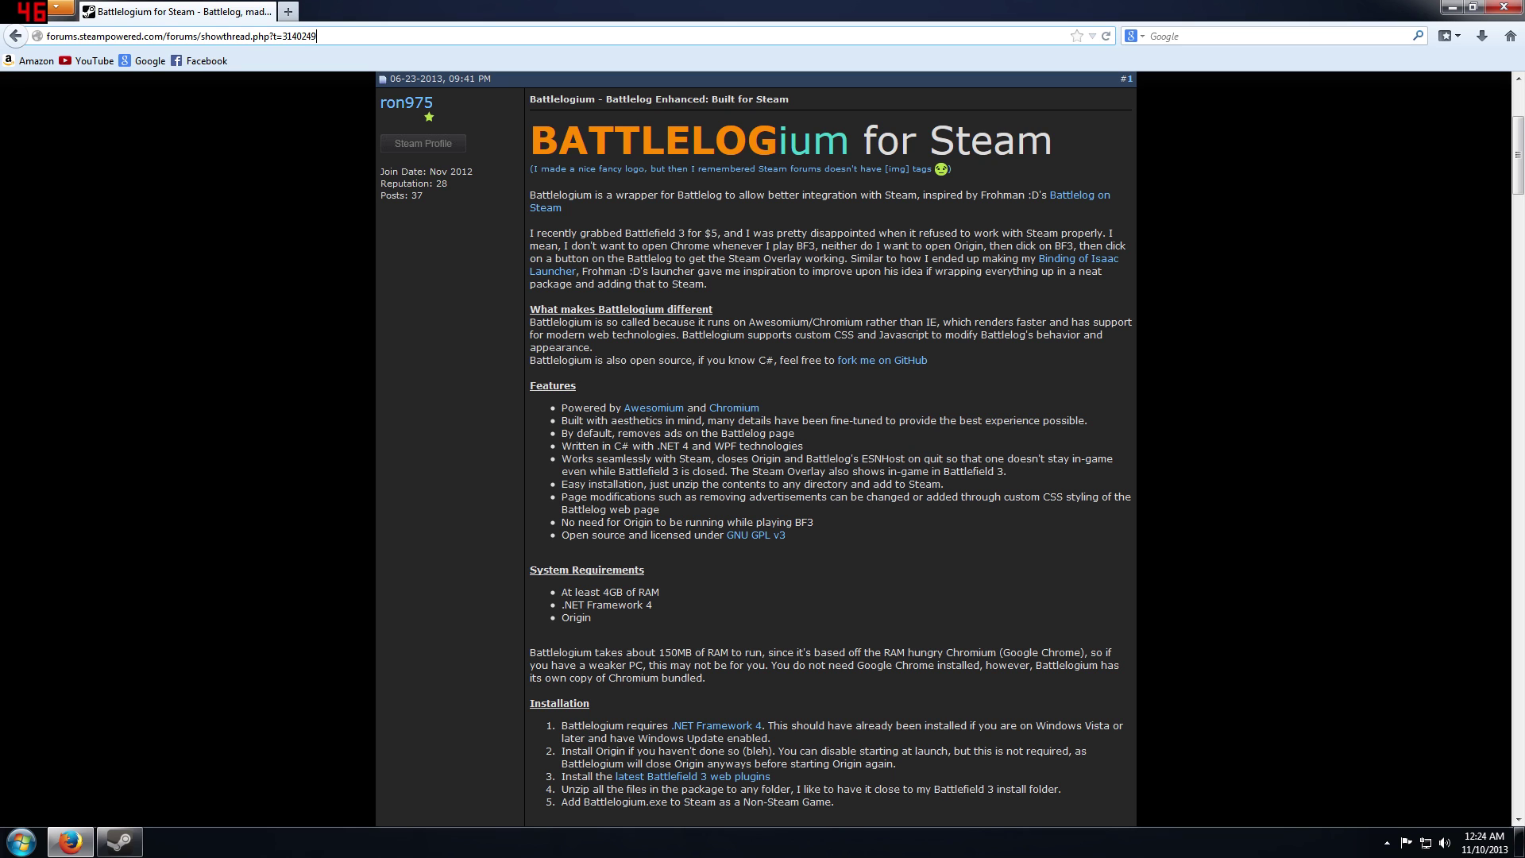
scroll(808, 599, down, 10)
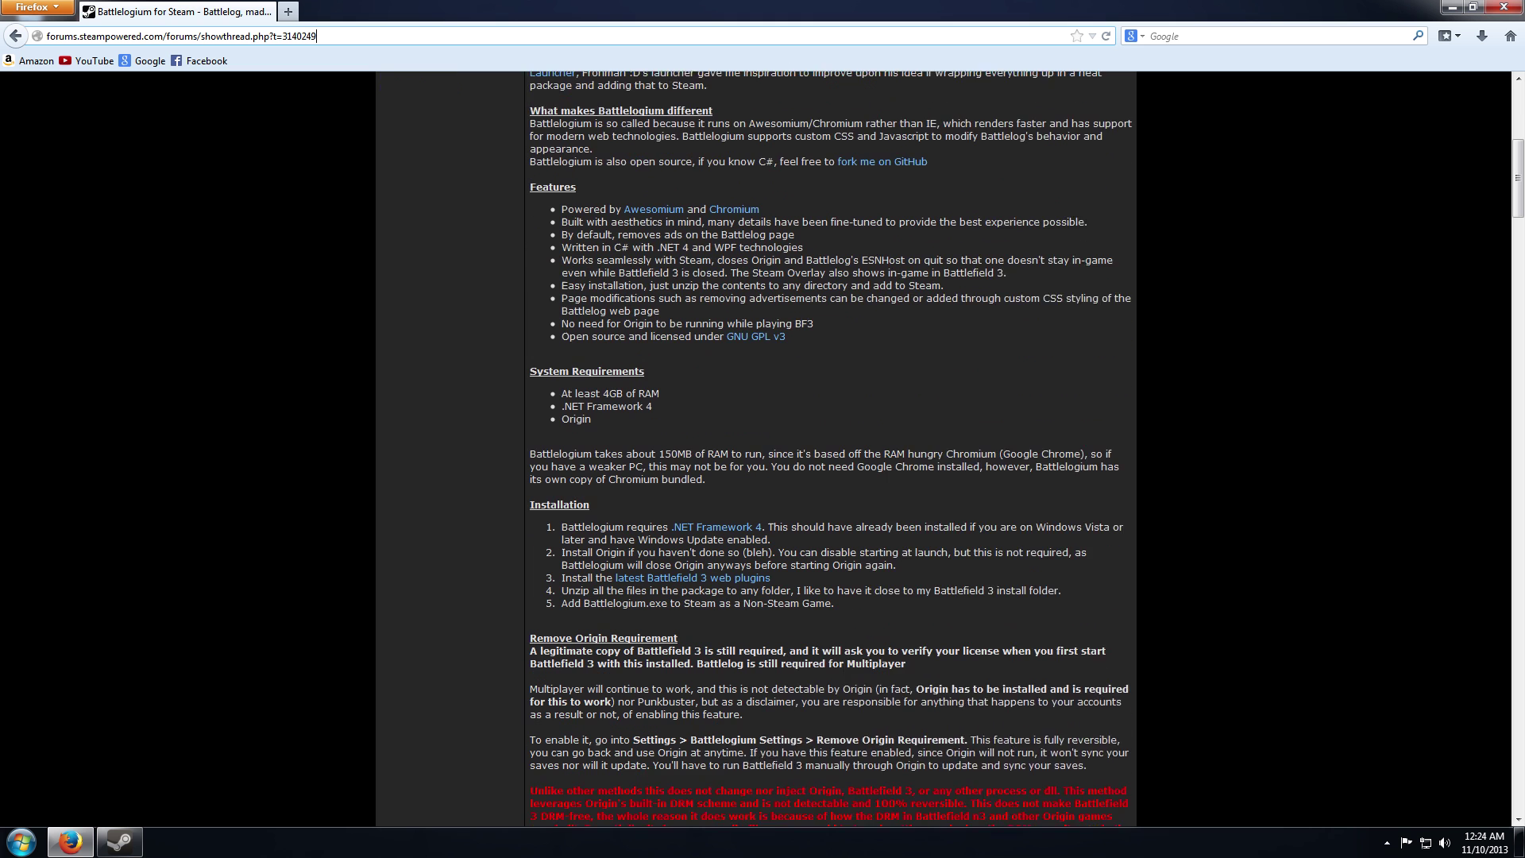
scroll(790, 561, up, 4)
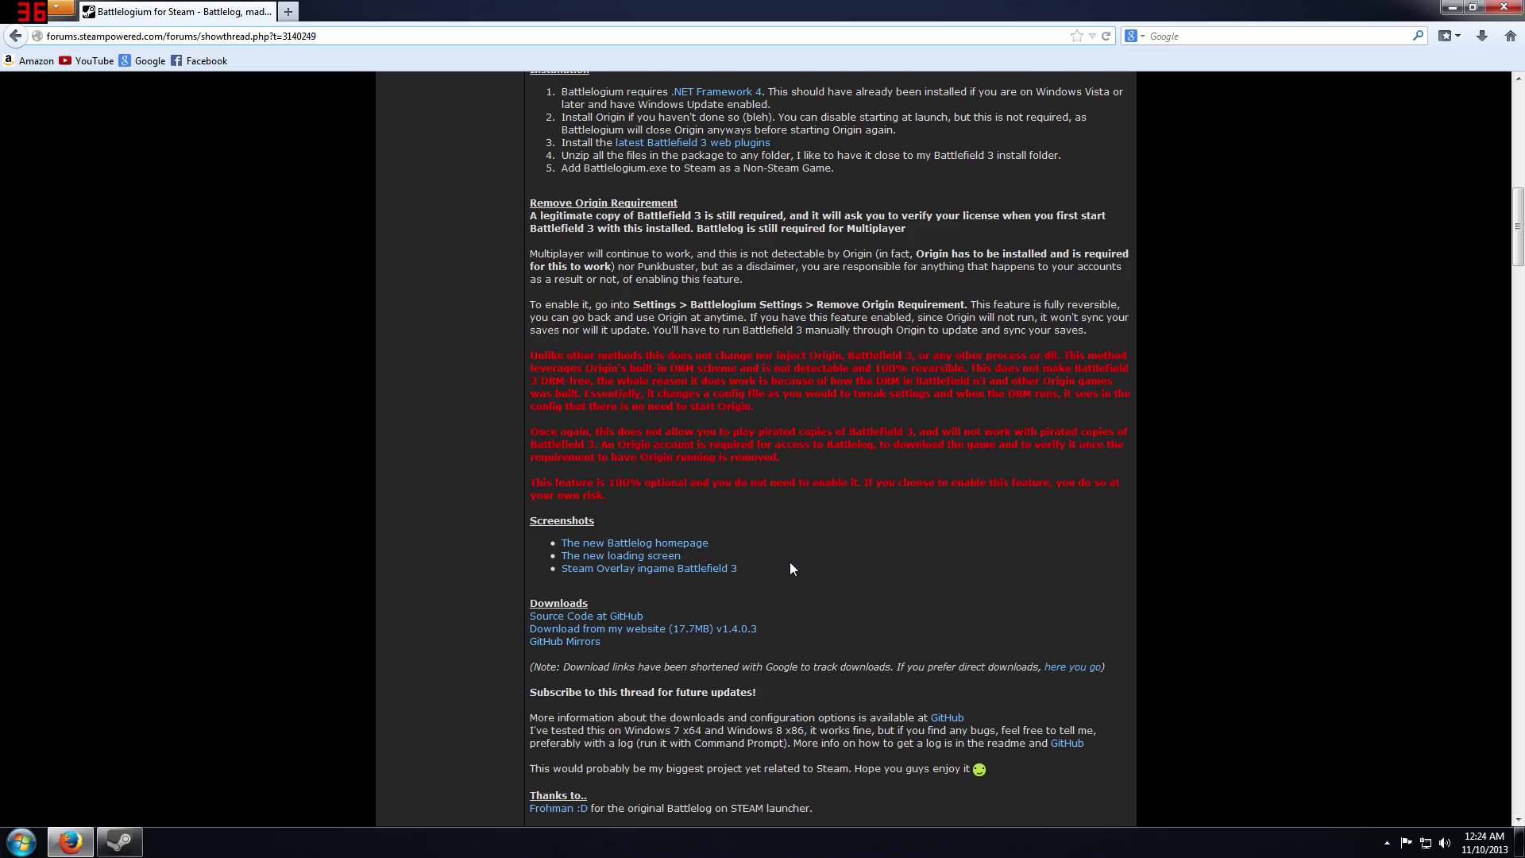
scroll(789, 561, up, 3)
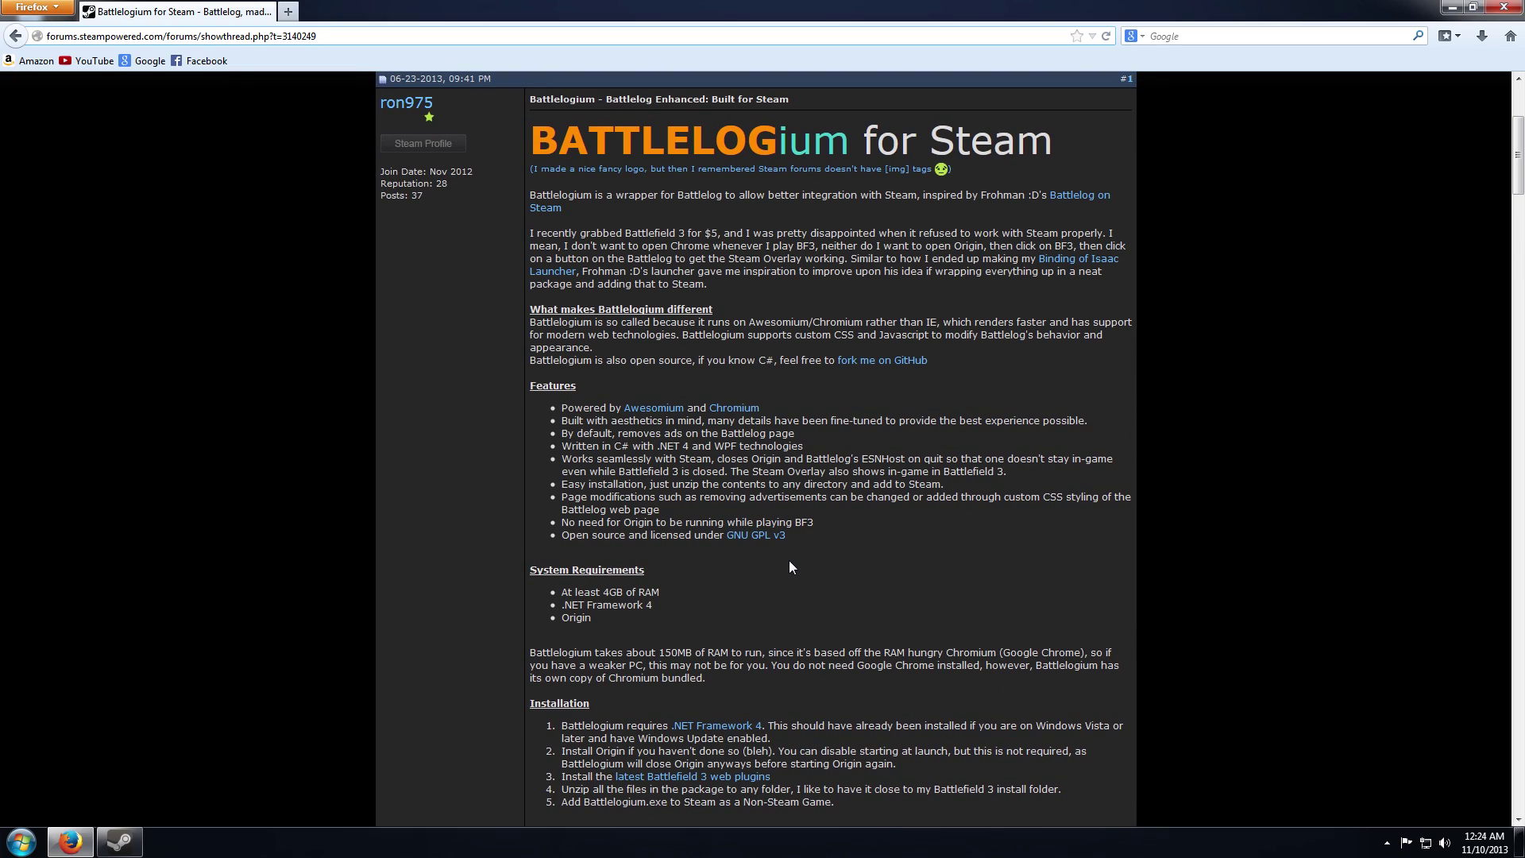
scroll(789, 560, down, 6)
scroll(789, 555, up, 2)
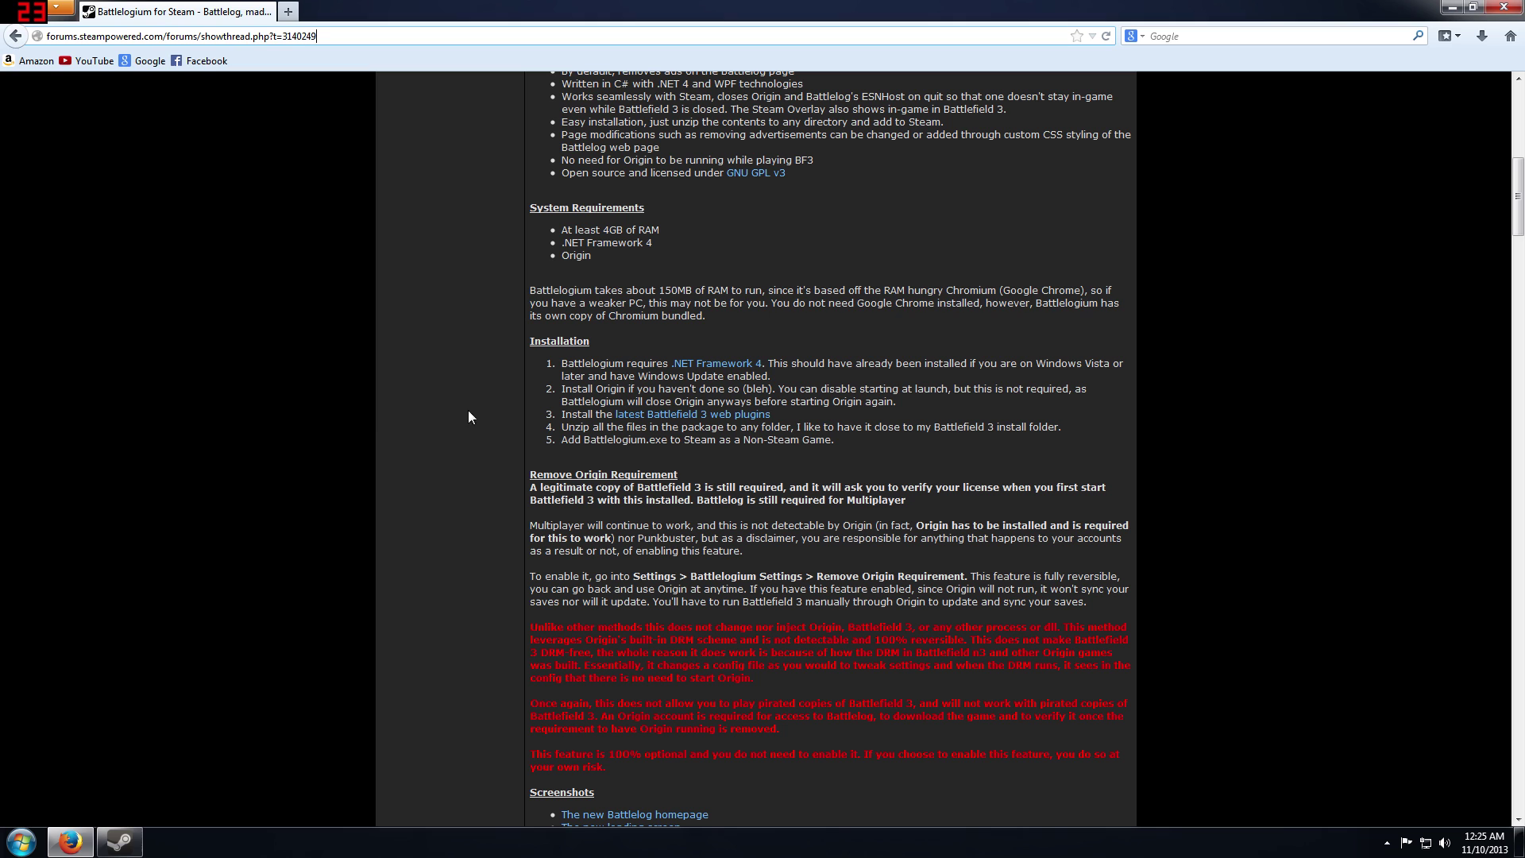
- Request the Battlelogium v1.4.0.3 download from the author's website and cancel the file prompt
scroll(853, 434, down, 4)
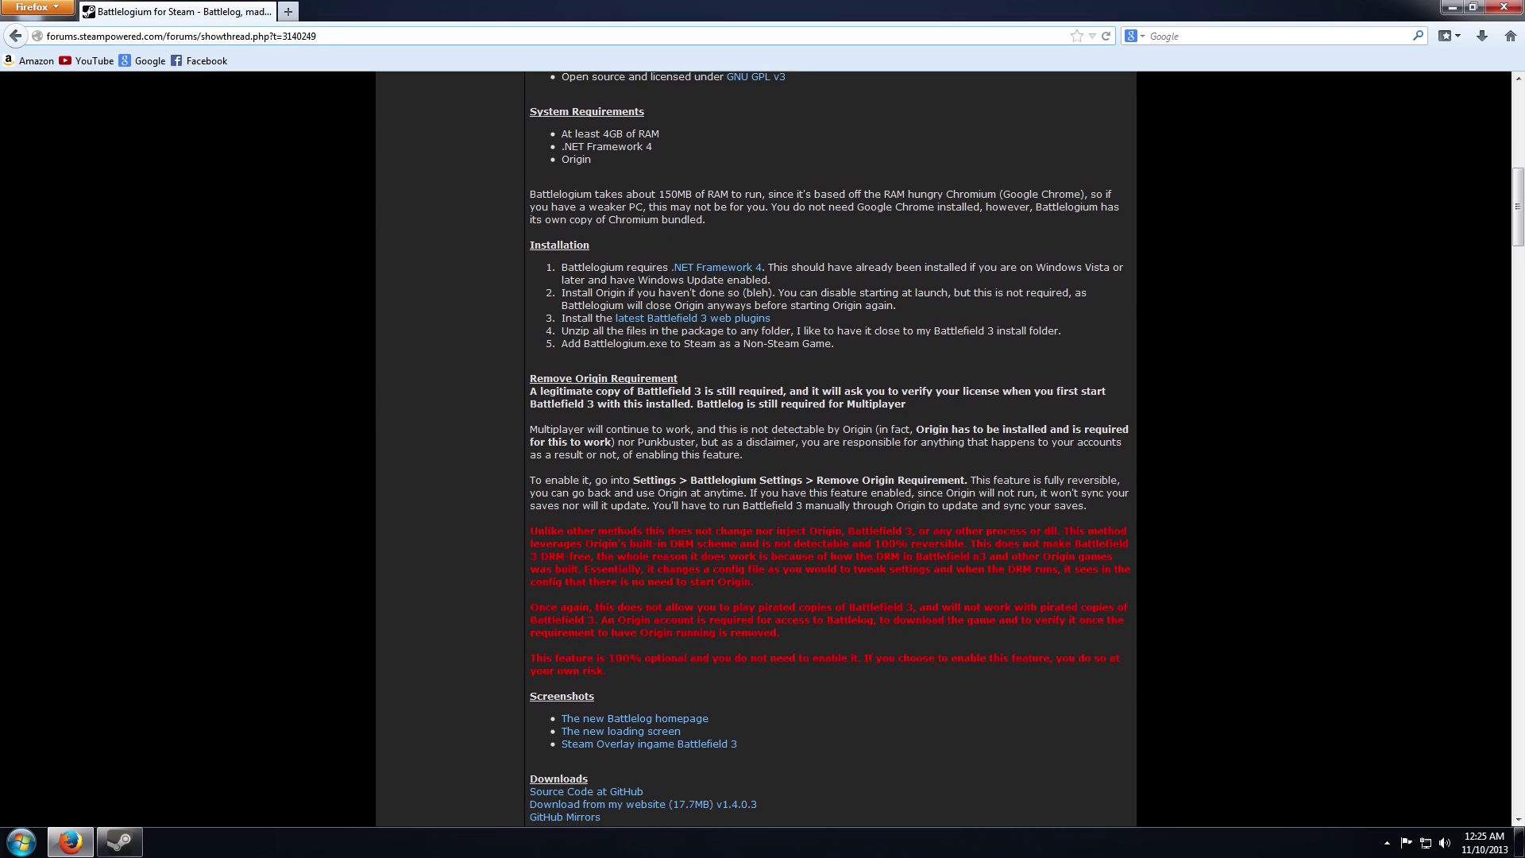
scroll(826, 553, down, 6)
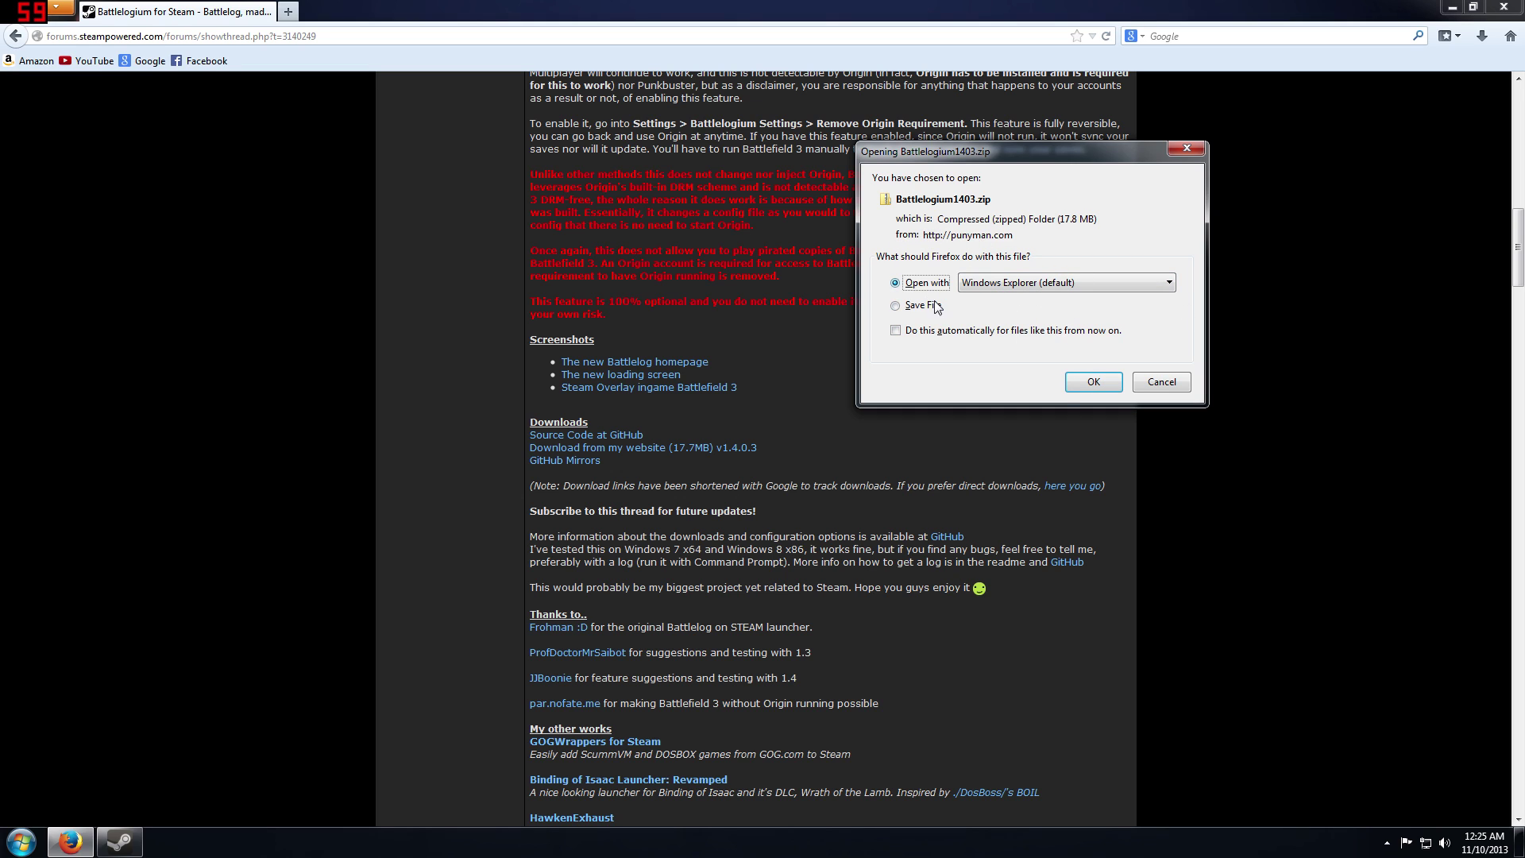
click(1163, 382)
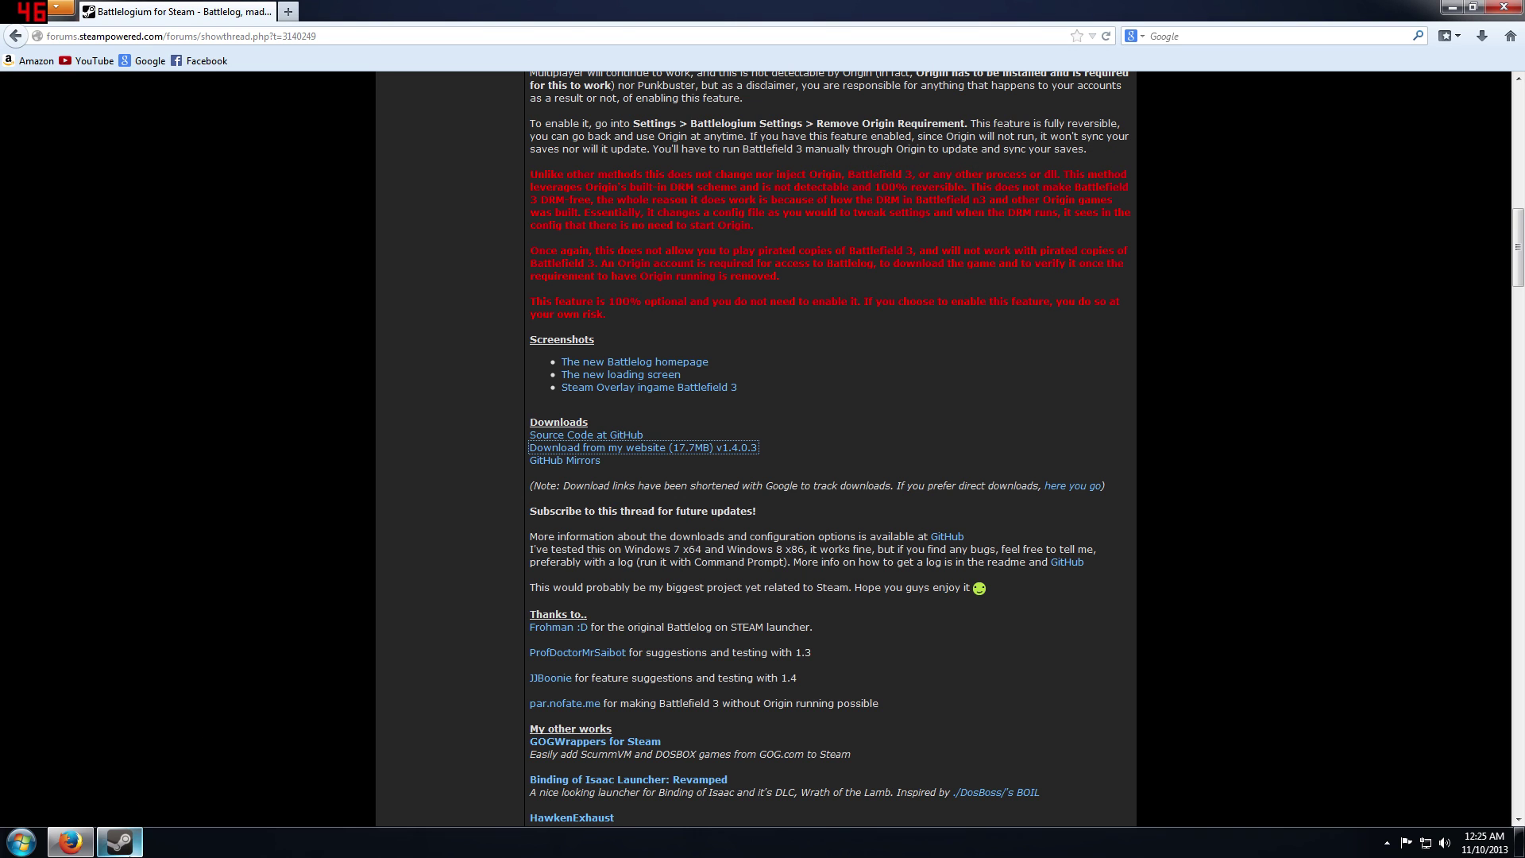
- Switch to Steam and add Battlelogium.exe from the Origin Games Battlefield 4 folder to the library as a non-Steam game
click(119, 843)
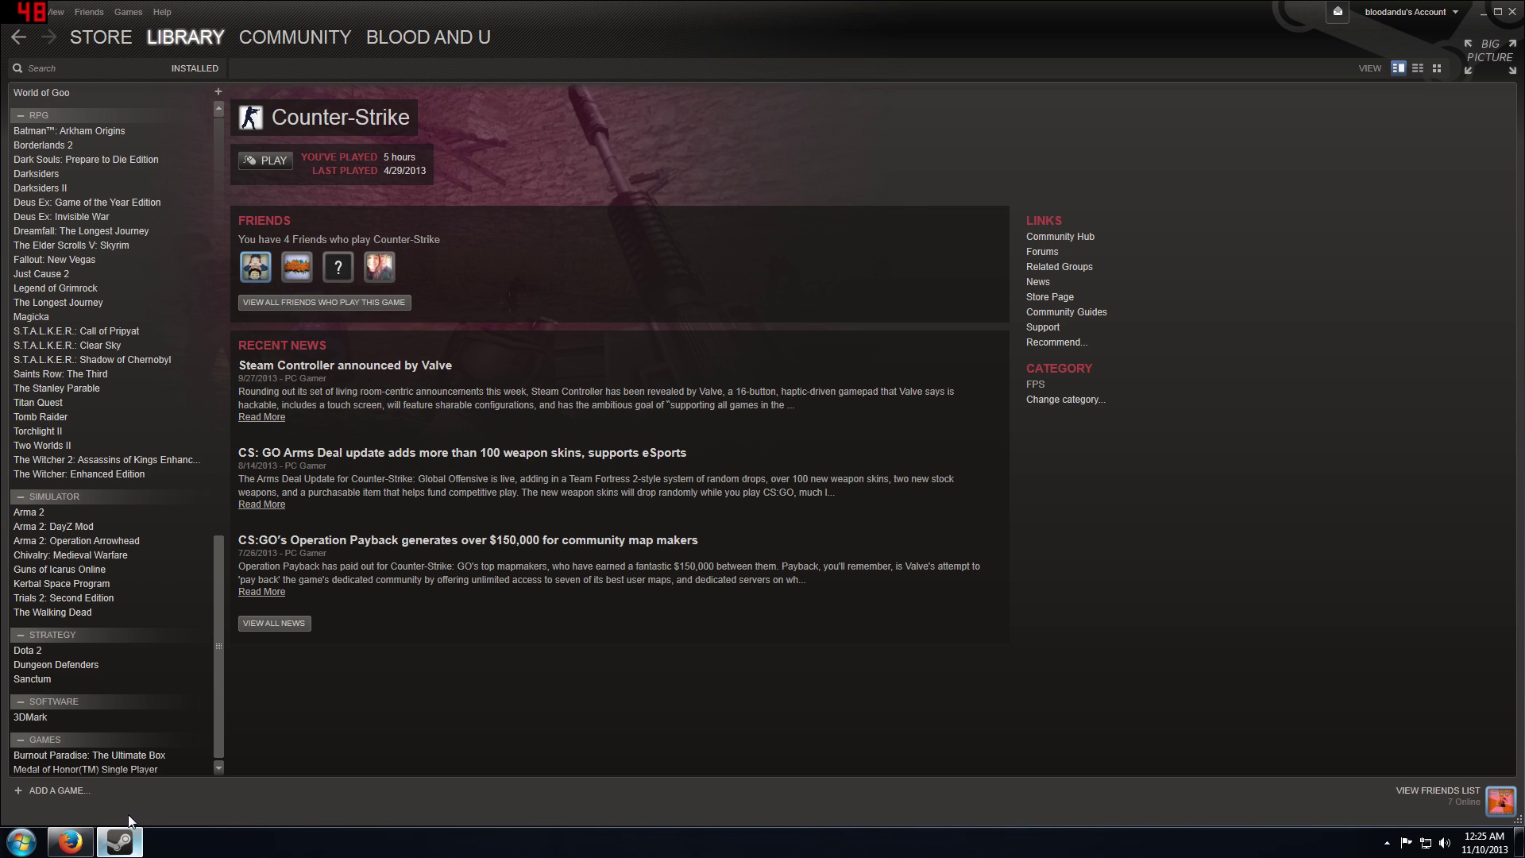
click(49, 789)
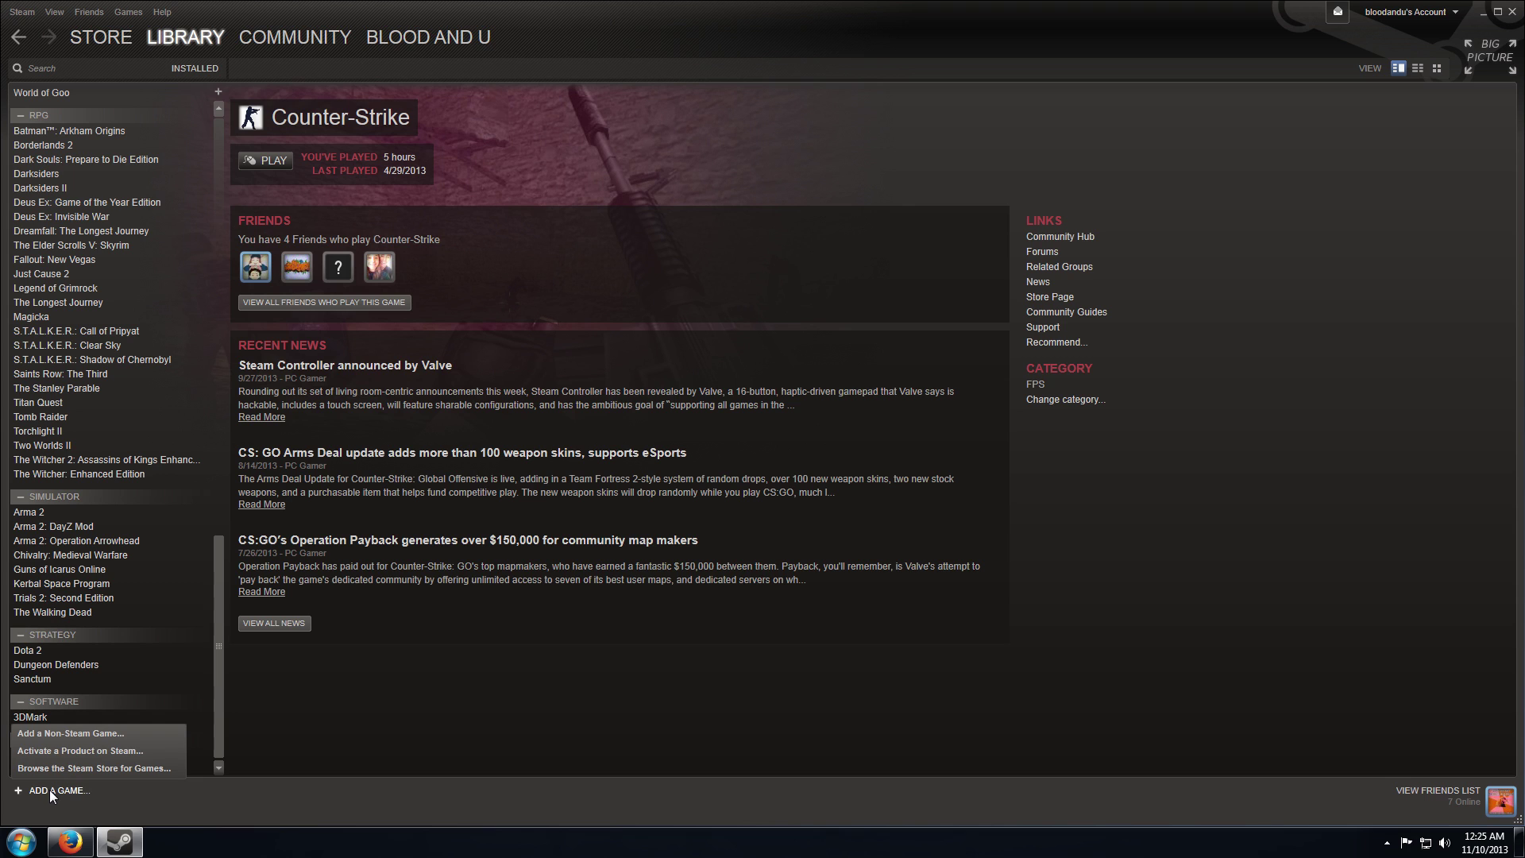
click(59, 738)
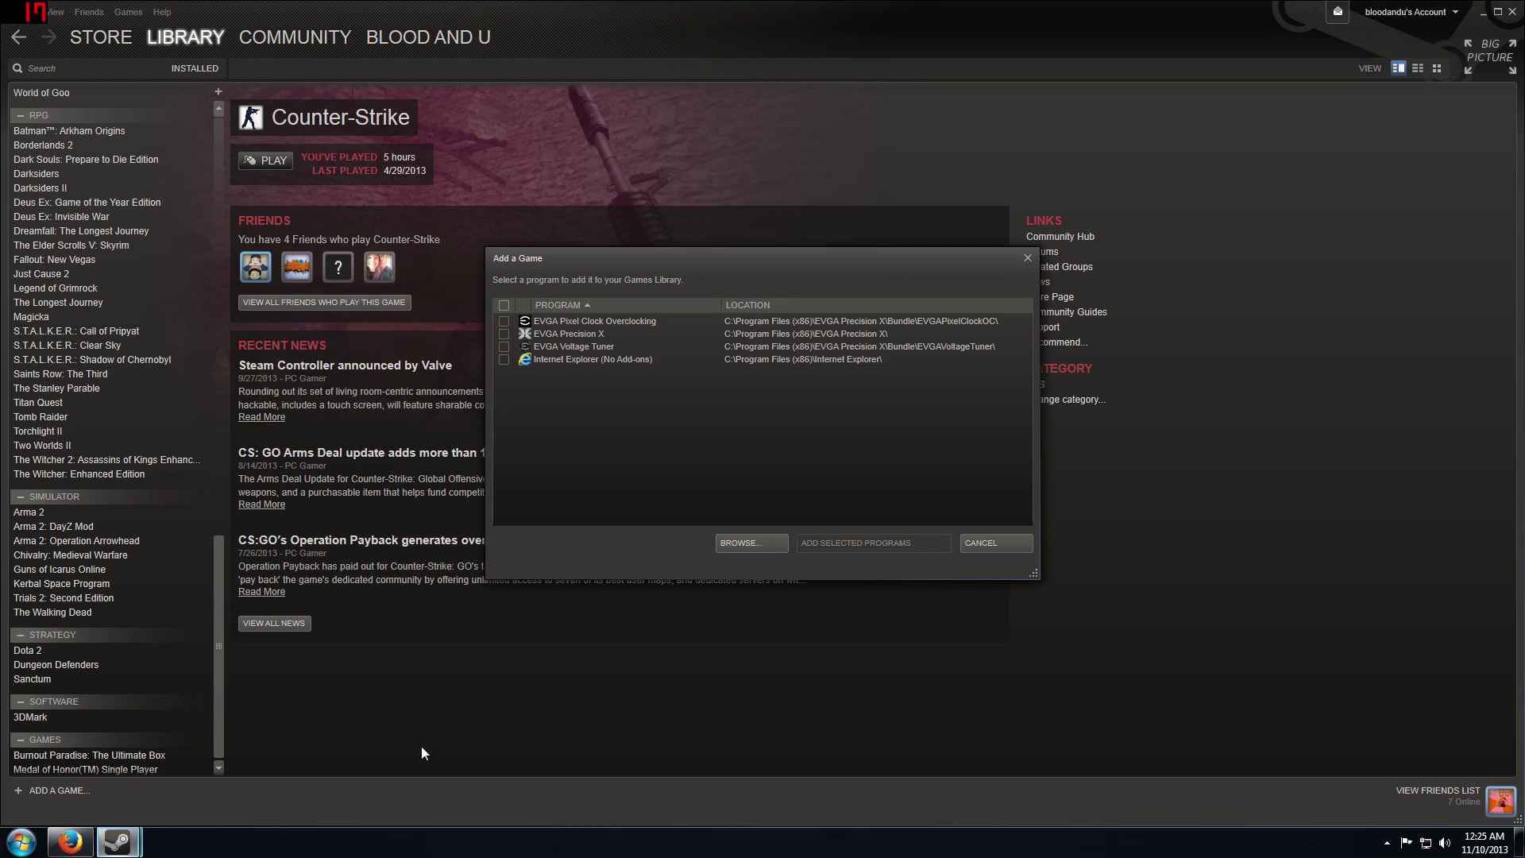
click(744, 542)
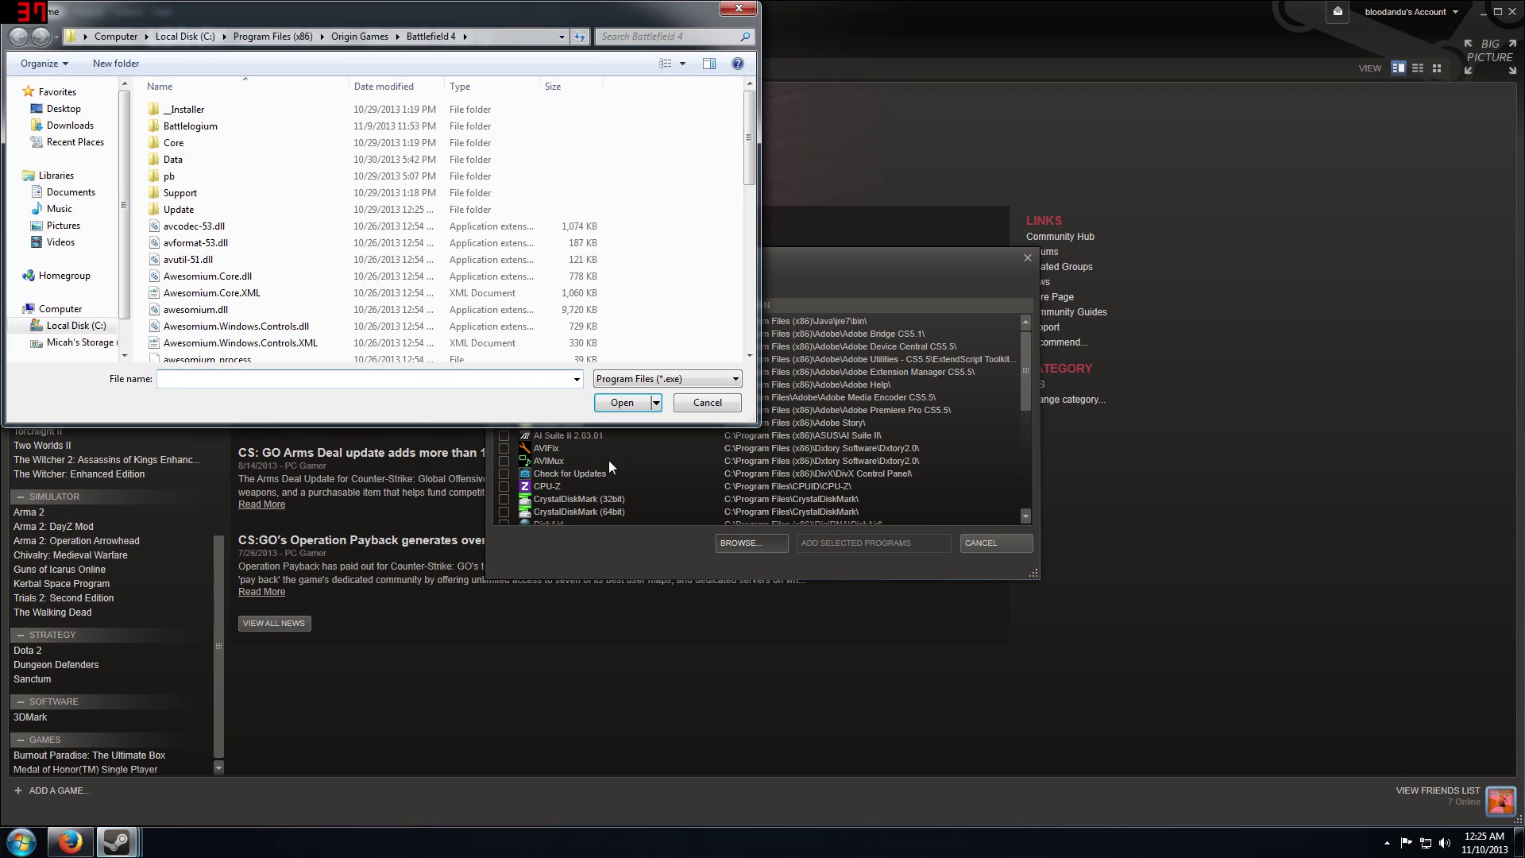
click(286, 209)
scroll(287, 223, down, 2)
scroll(270, 232, down, 1)
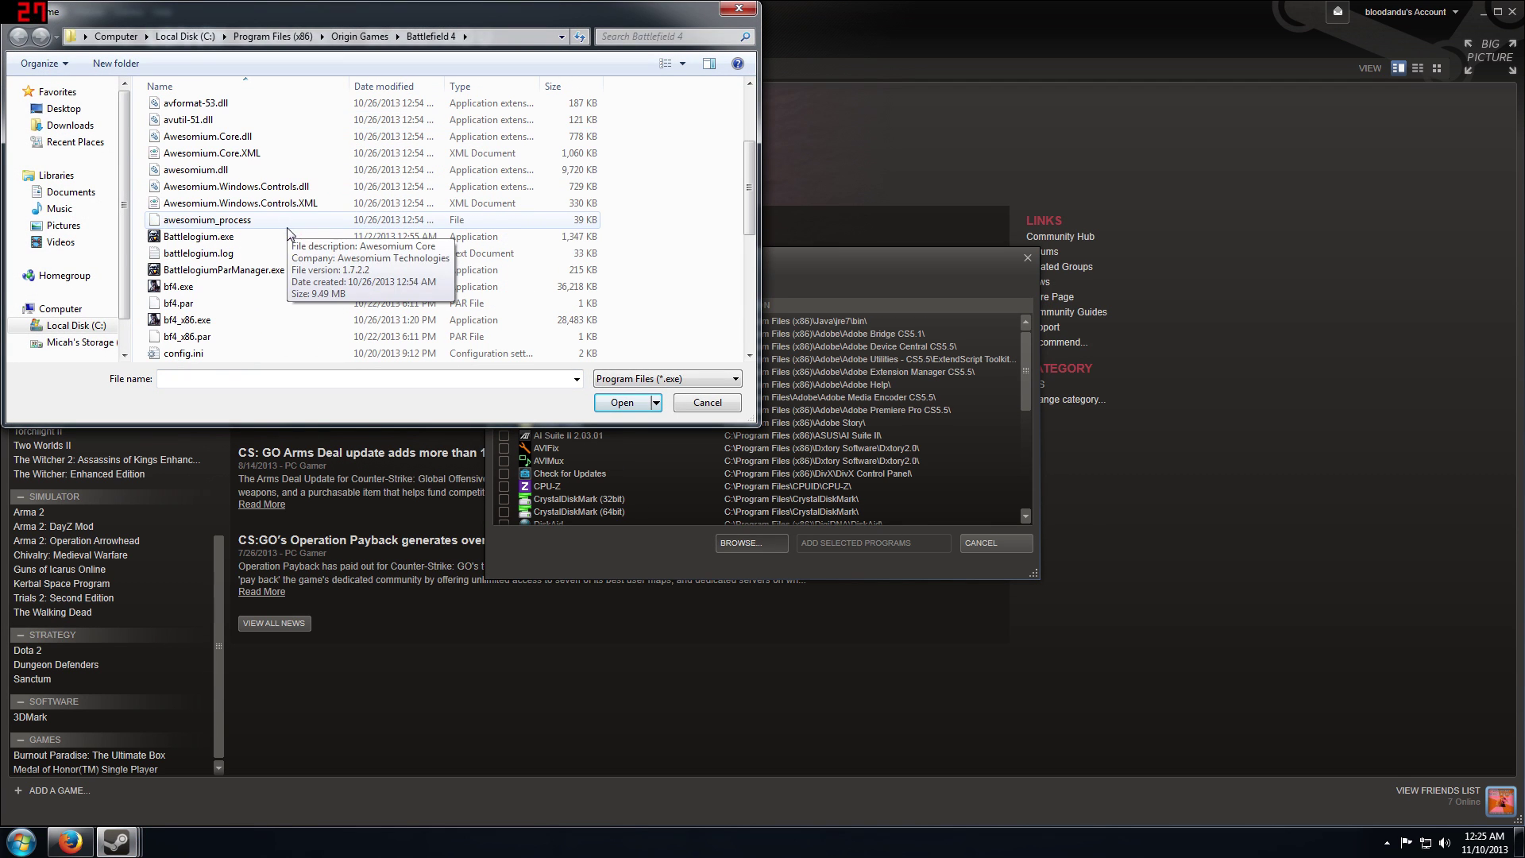
click(226, 241)
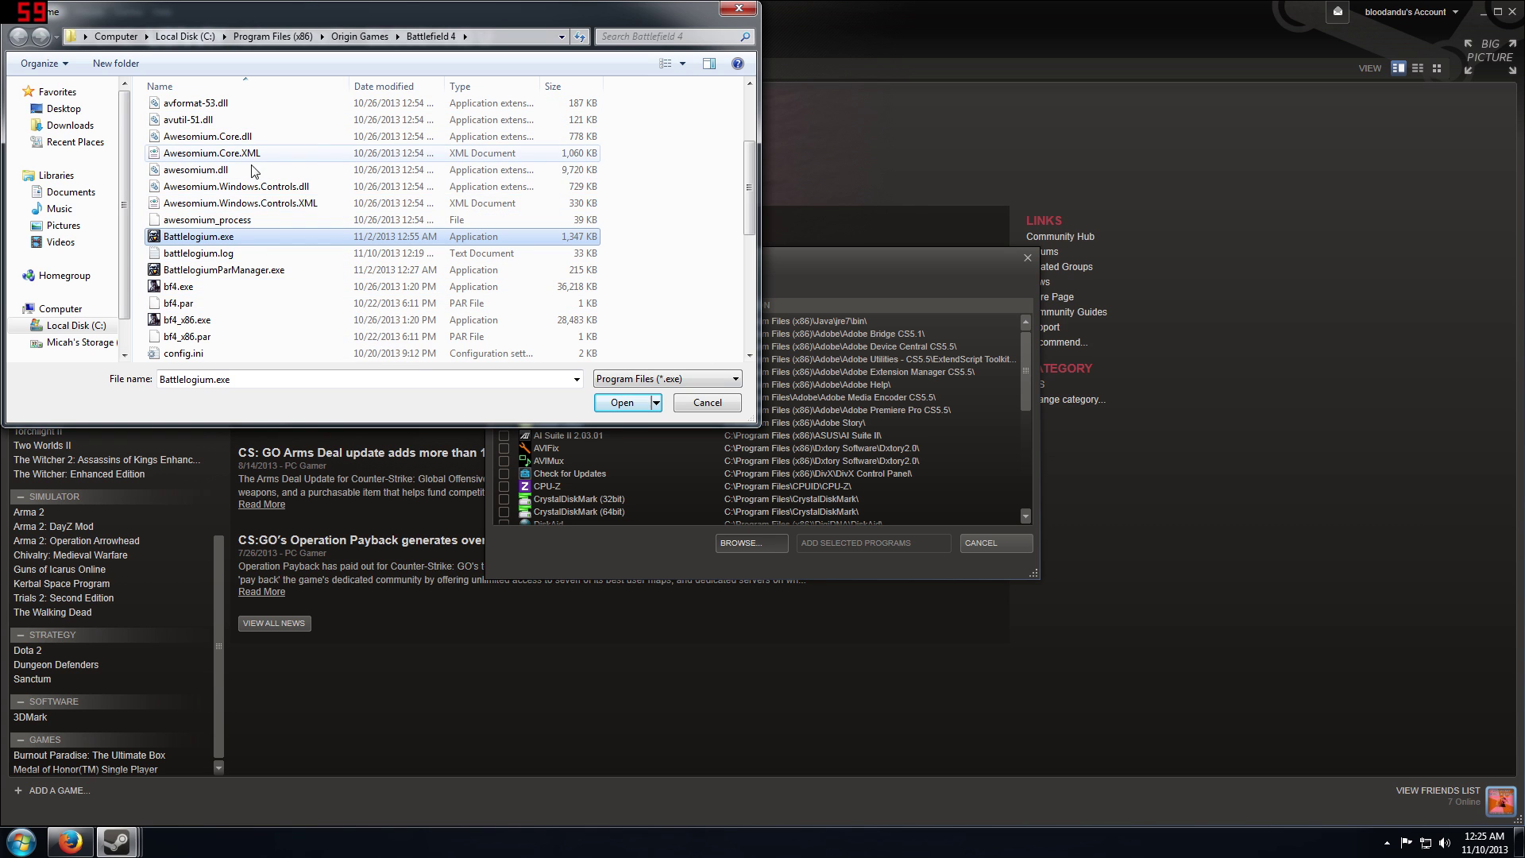
click(620, 403)
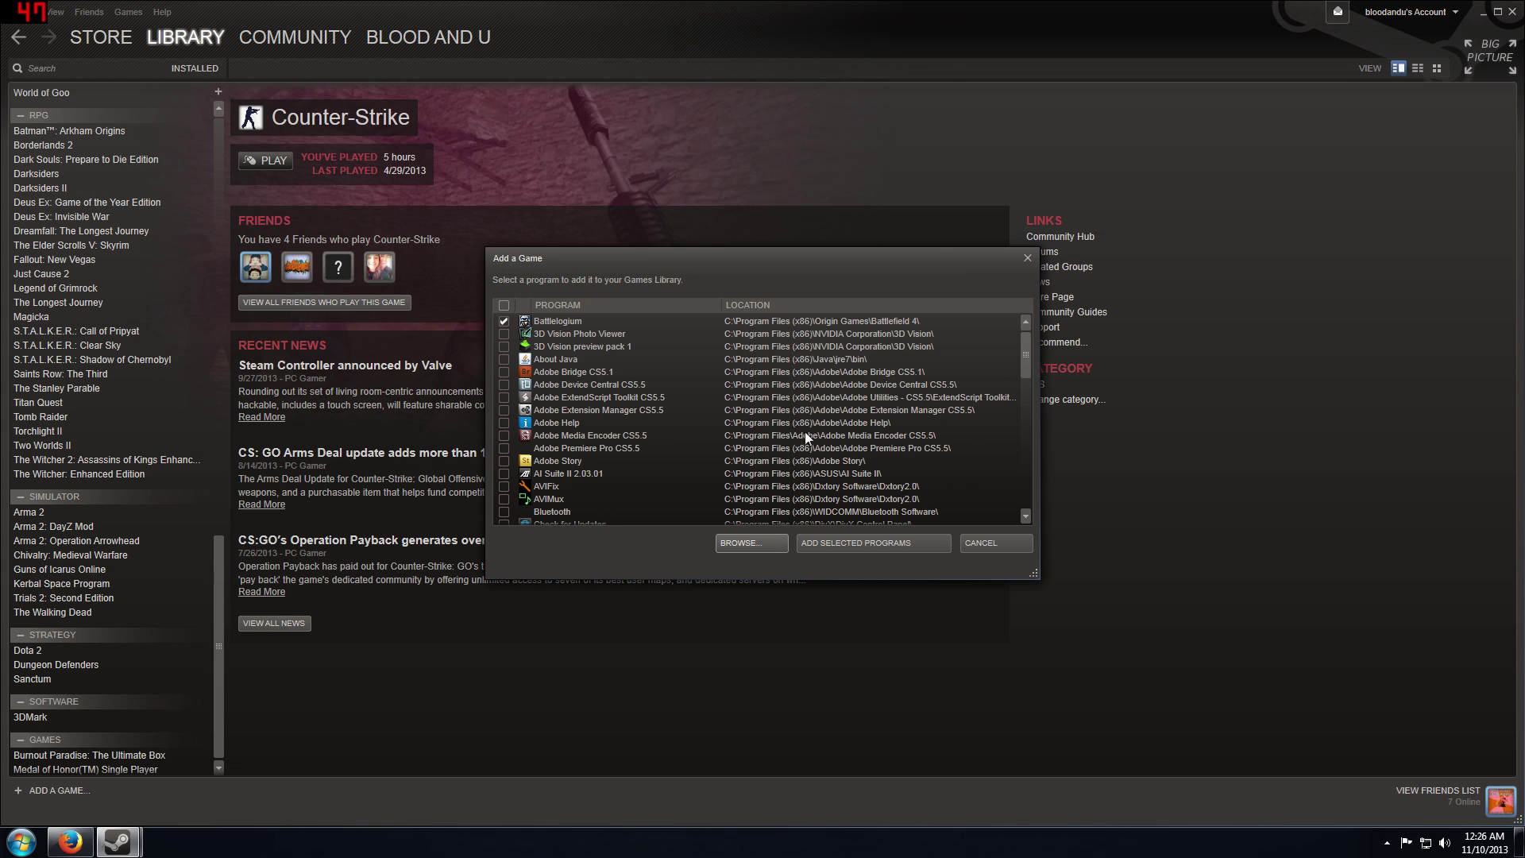
click(875, 543)
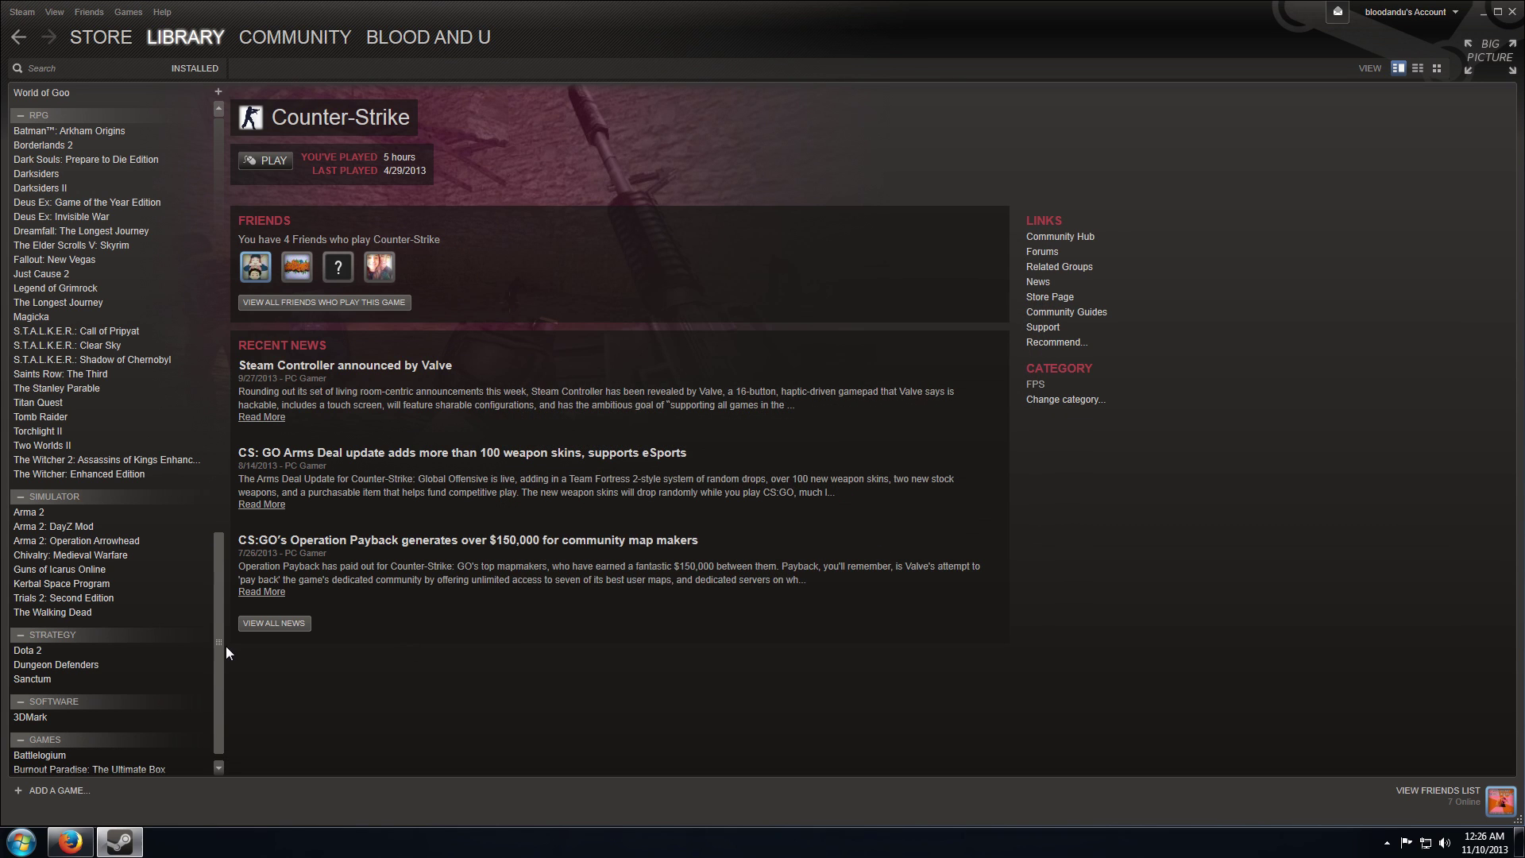
- Rename the Battlelogium shortcut in the games library as Battlefield 4
scroll(222, 734, down, 1)
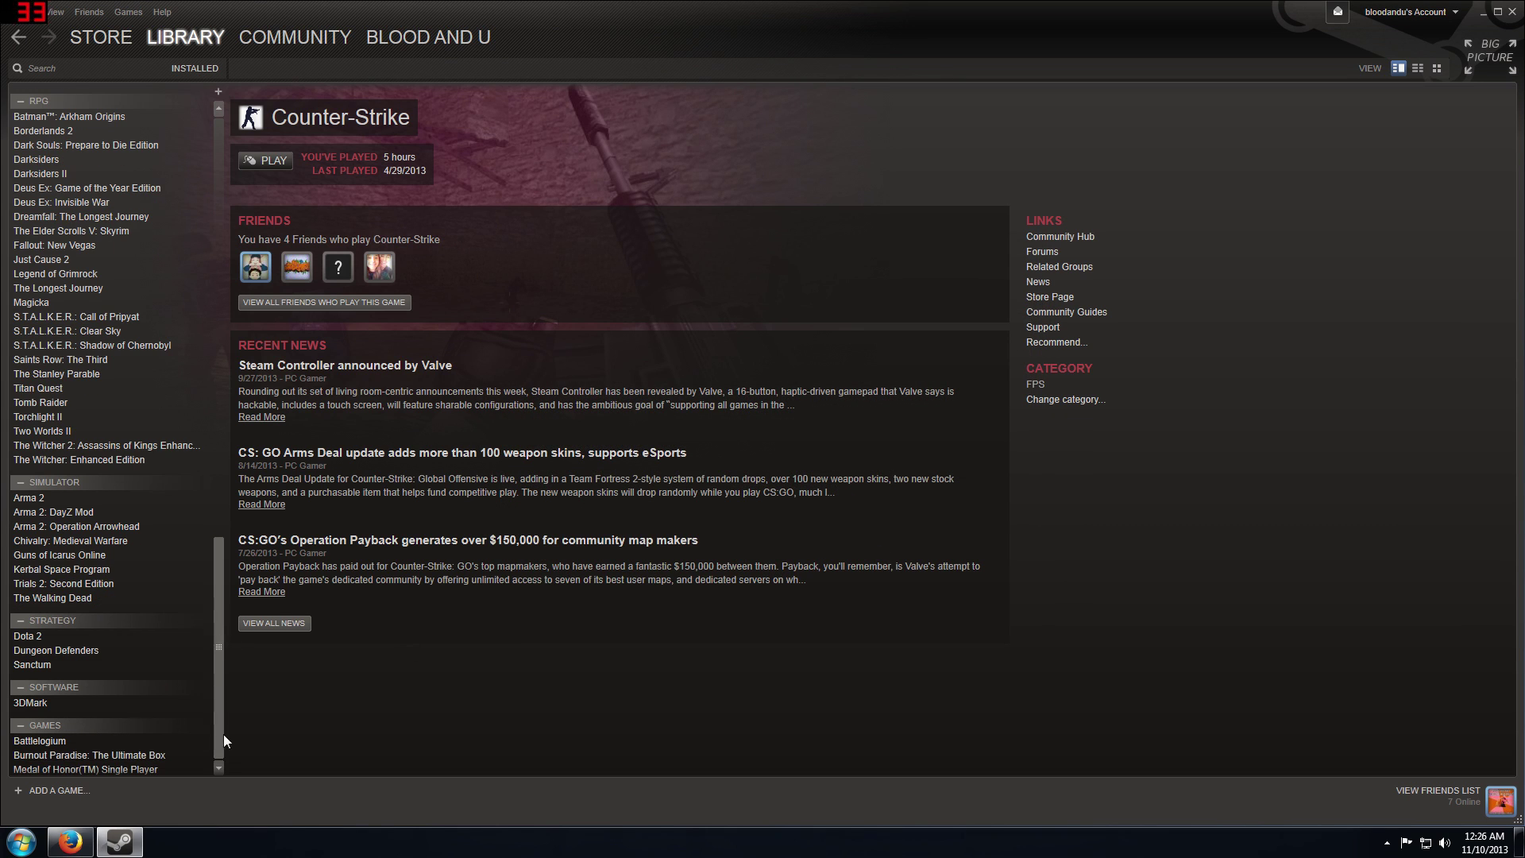
click(48, 741)
right_click(48, 738)
click(102, 693)
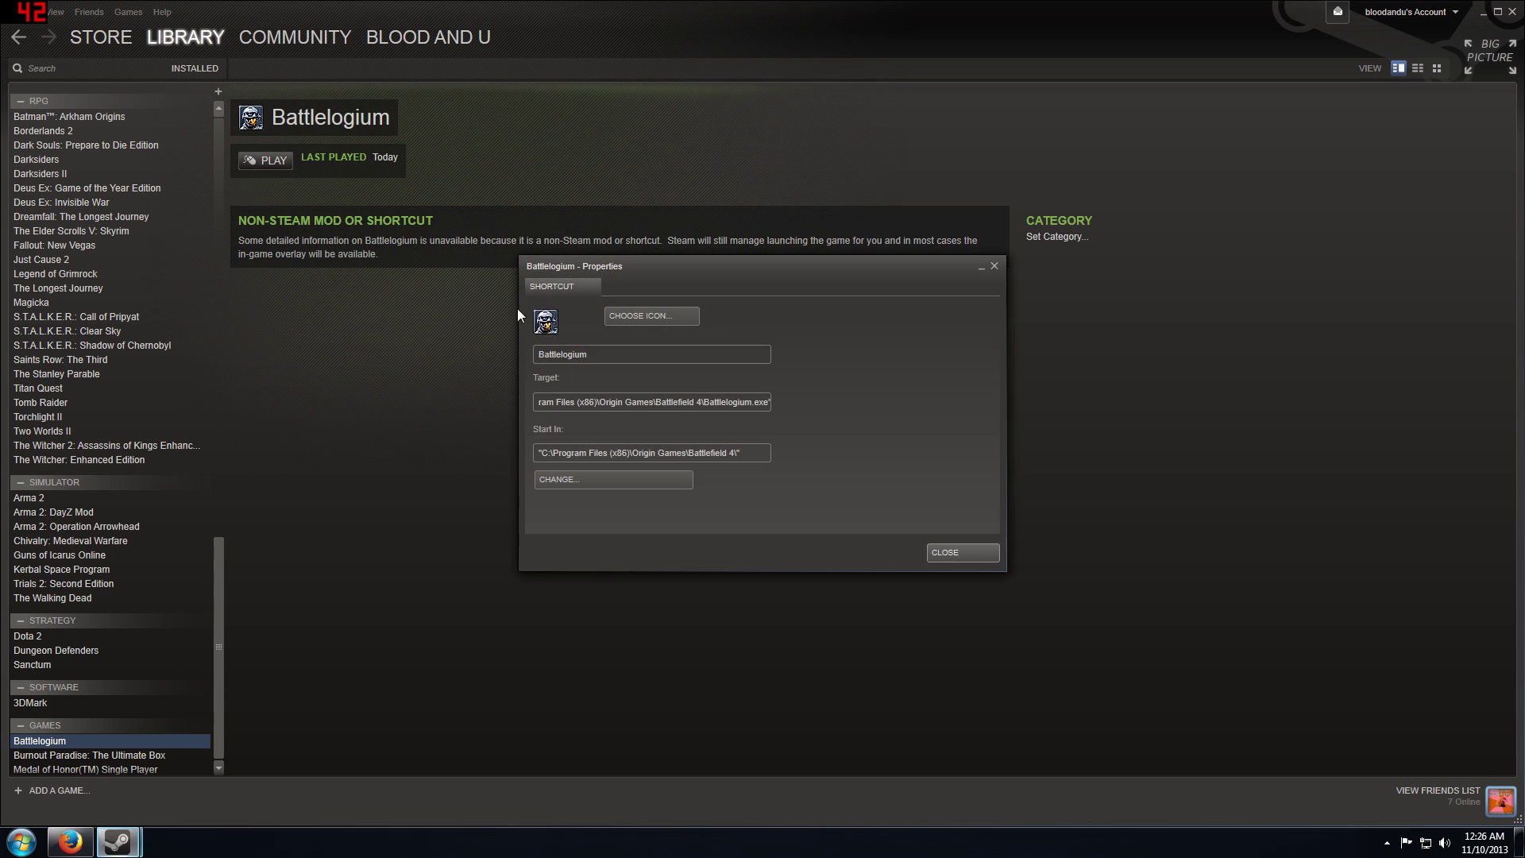
click(587, 354)
drag(588, 355, 561, 354)
text(field 4)
click(941, 554)
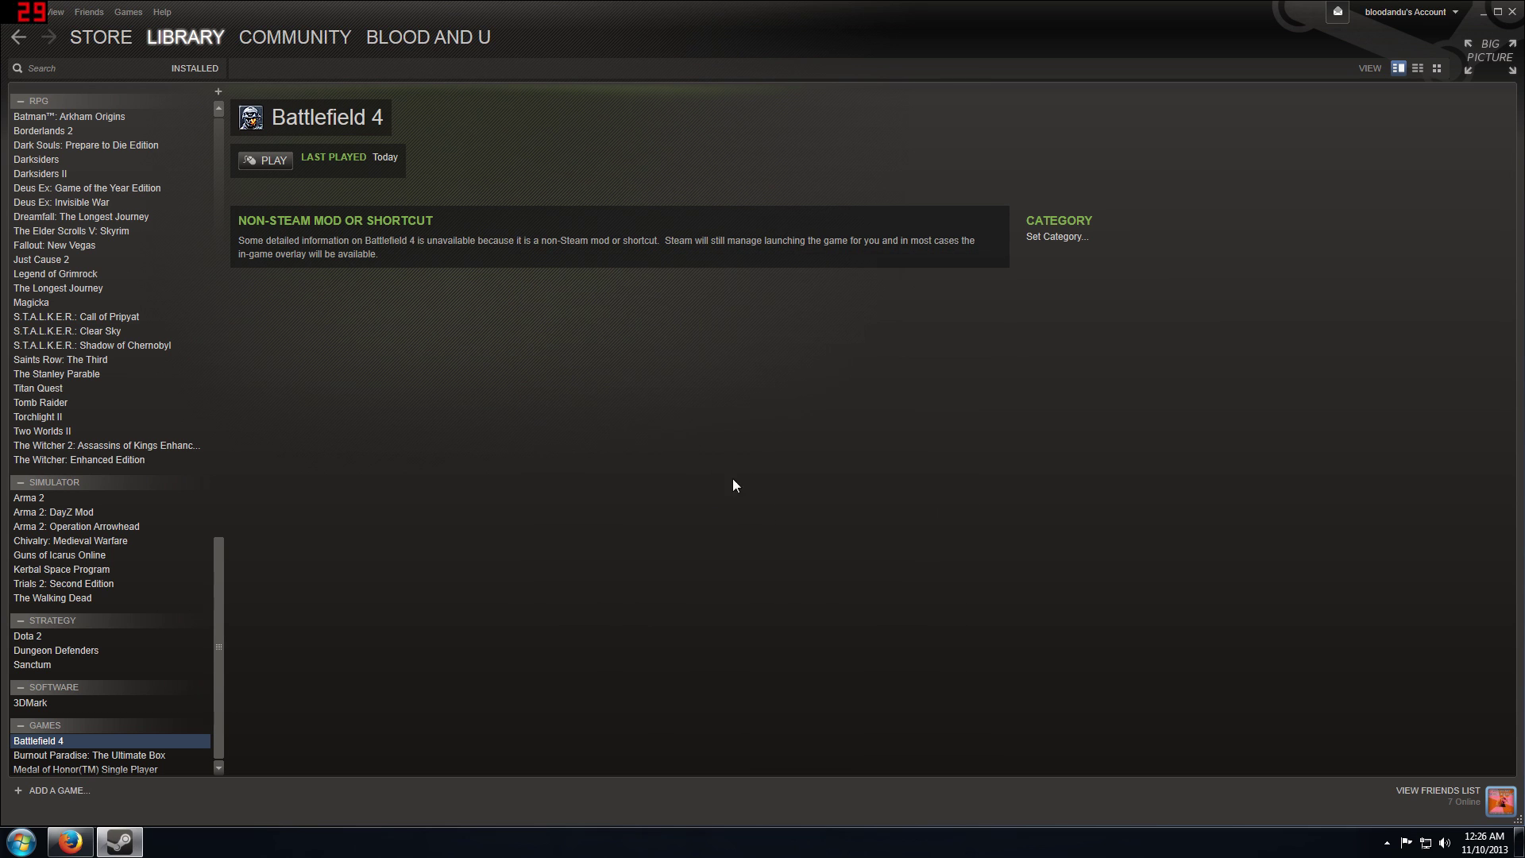
- Launch the Battlefield 4 shortcut and open Battlefield 4's Test Range in Battlelog, switching from Battlefield 3
click(274, 161)
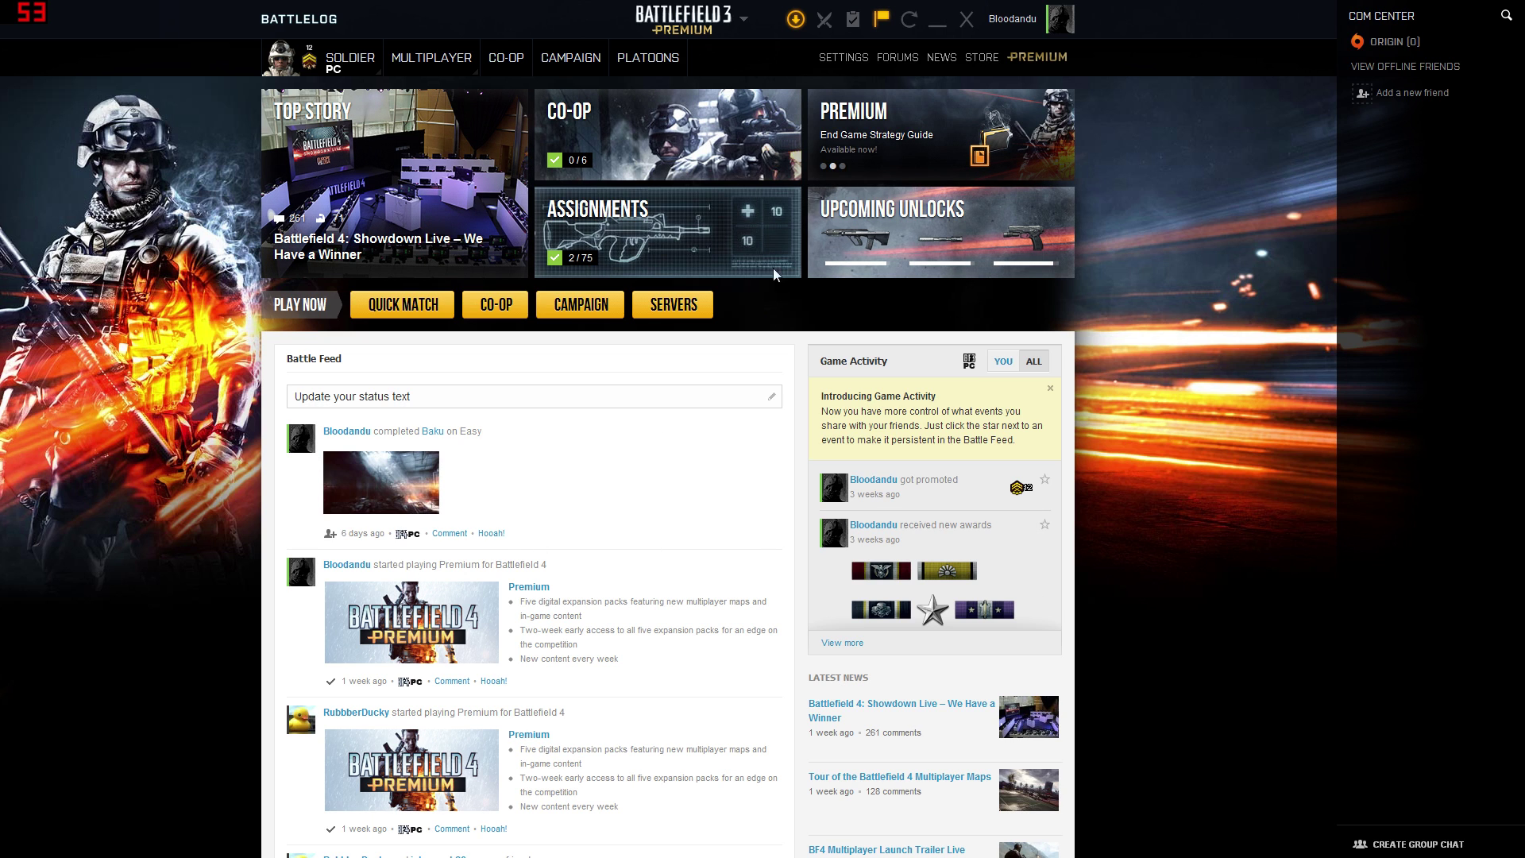
click(743, 20)
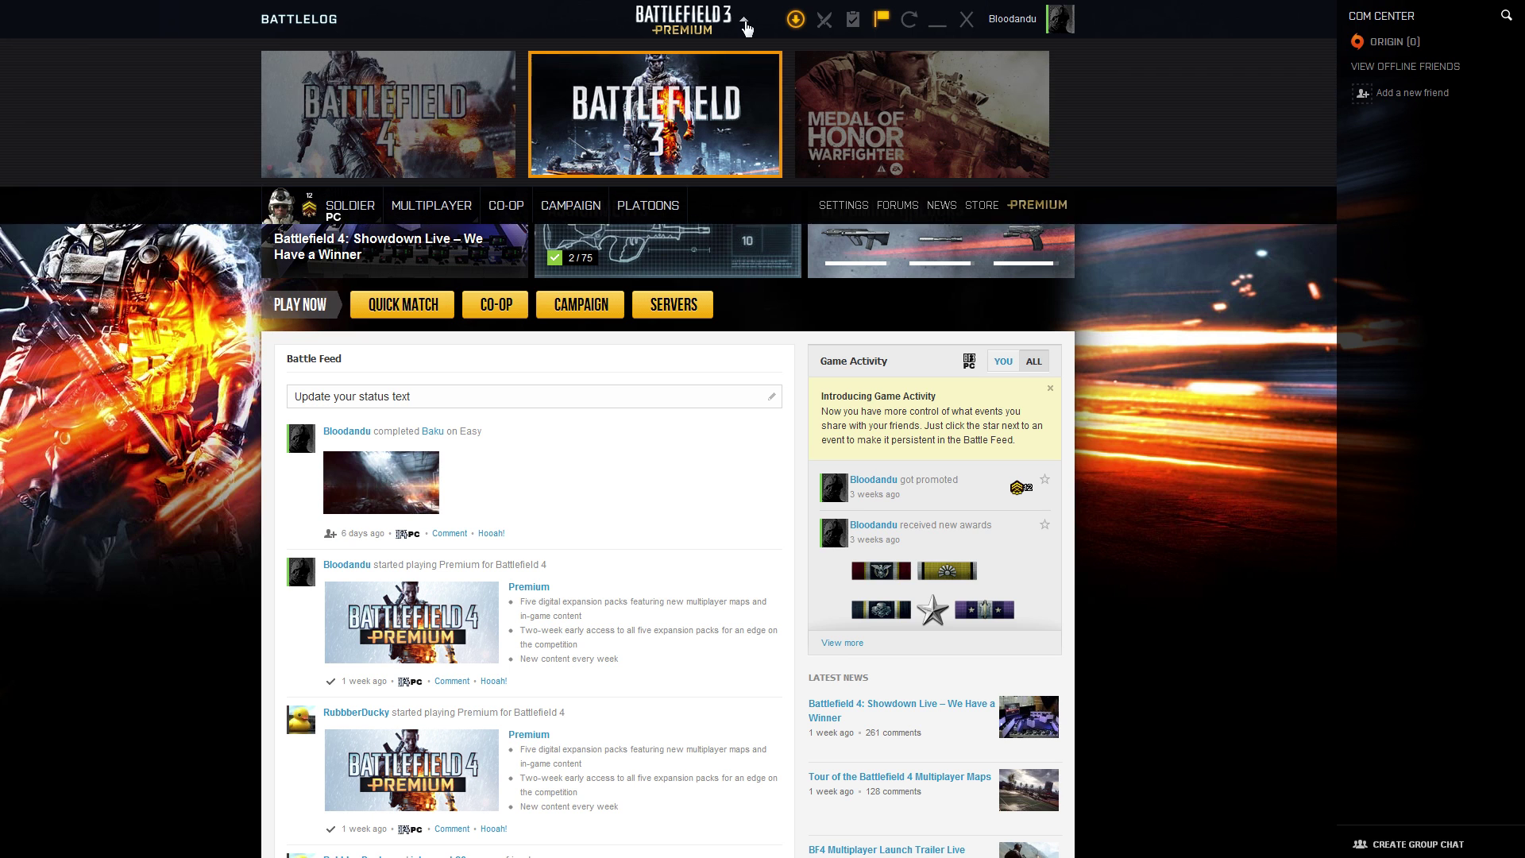
click(436, 115)
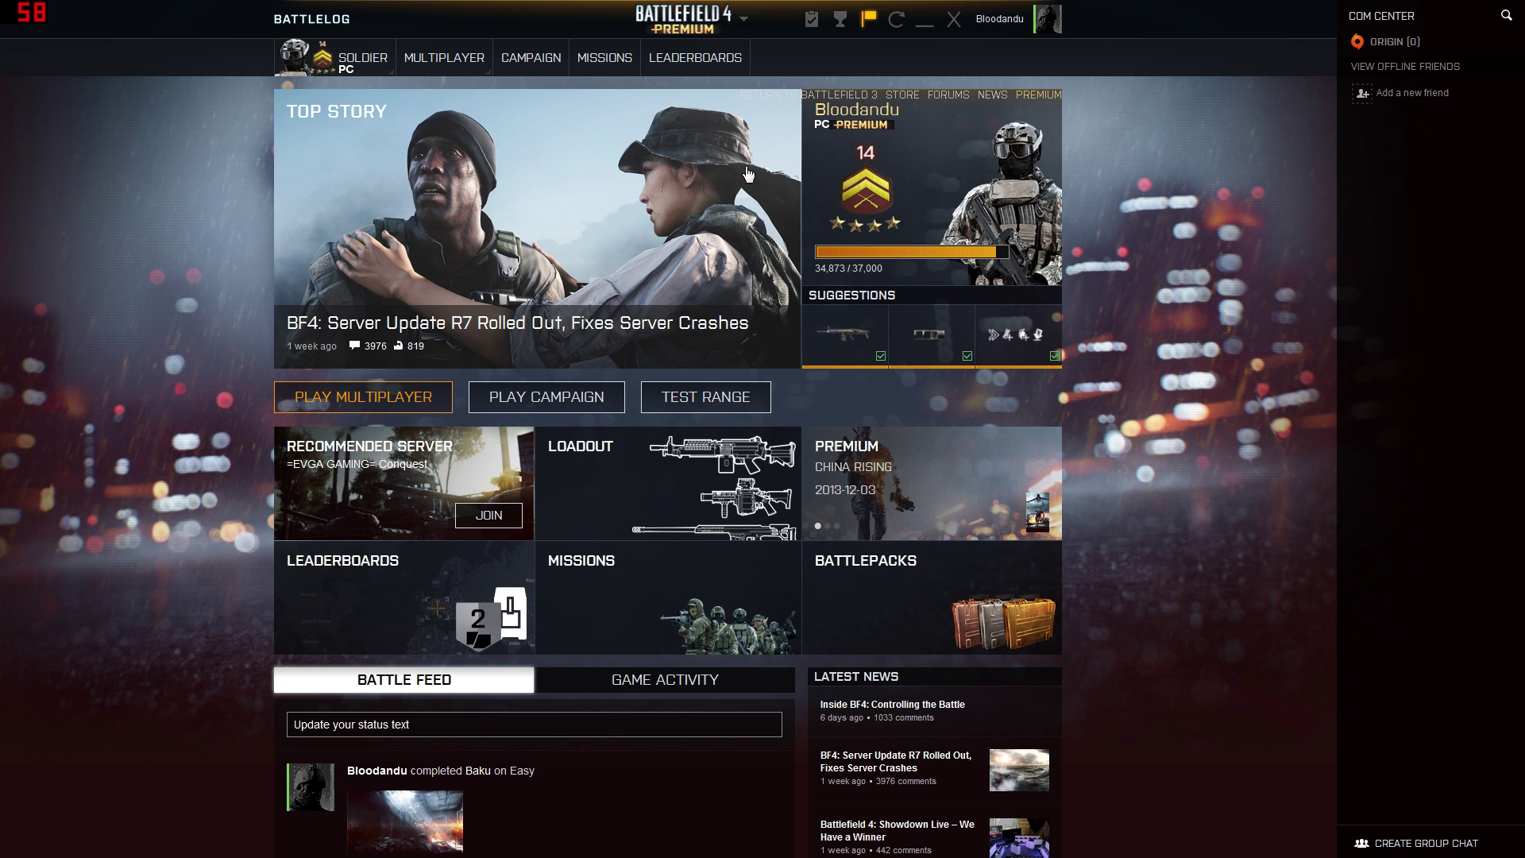
click(723, 405)
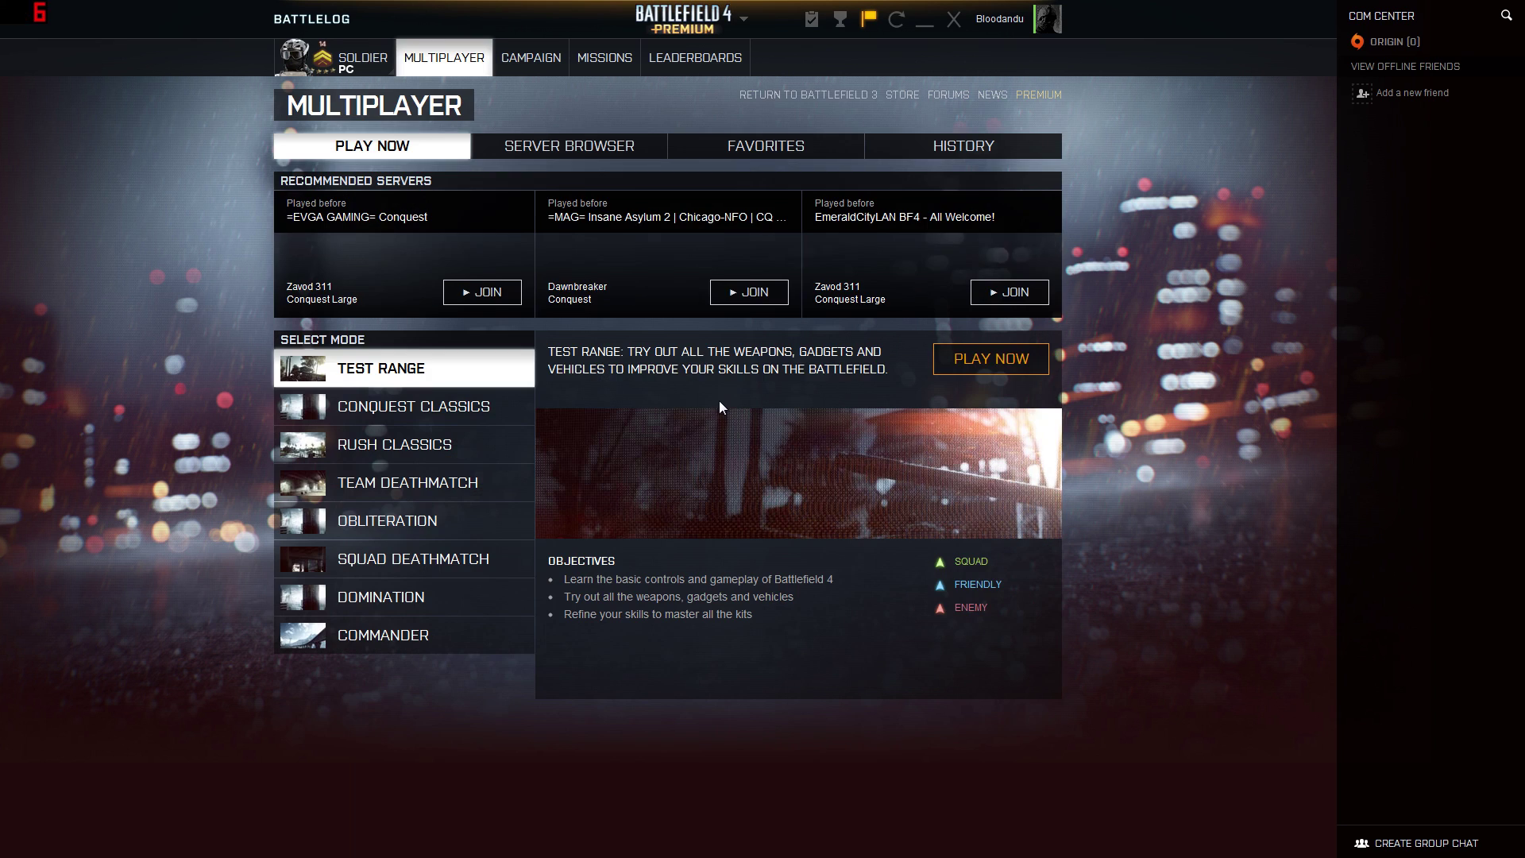
- Start the Battlefield 4 Test Range, fire the rifle in bursts while aiming through its sight, and reload it
click(1006, 371)
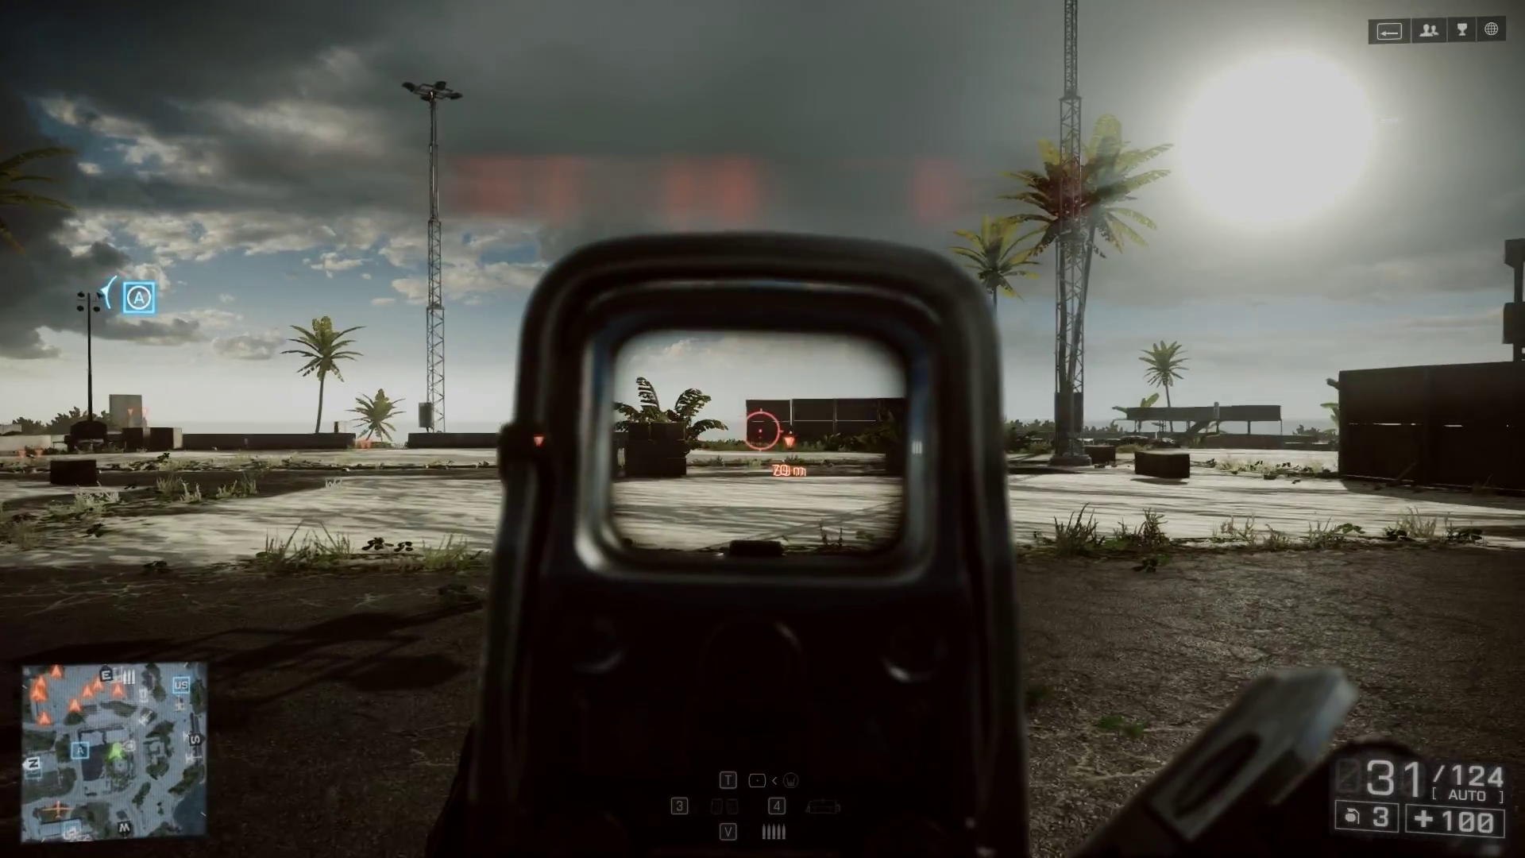
click(763, 429)
click(763, 429)
right_click(763, 429)
right_click(763, 429)
click(762, 429)
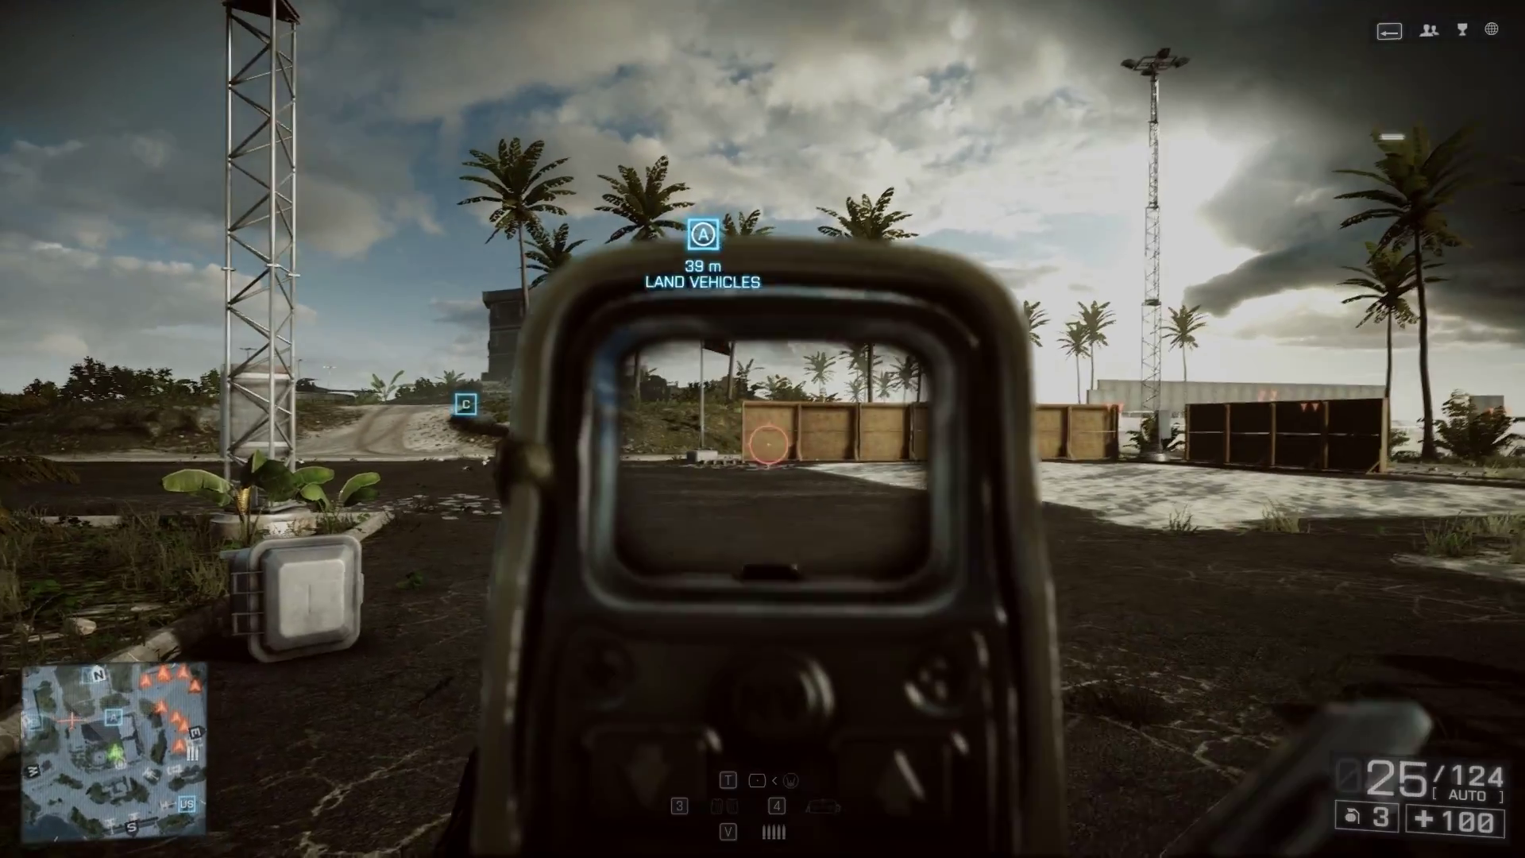
click(763, 429)
click(763, 429)
right_click(763, 429)
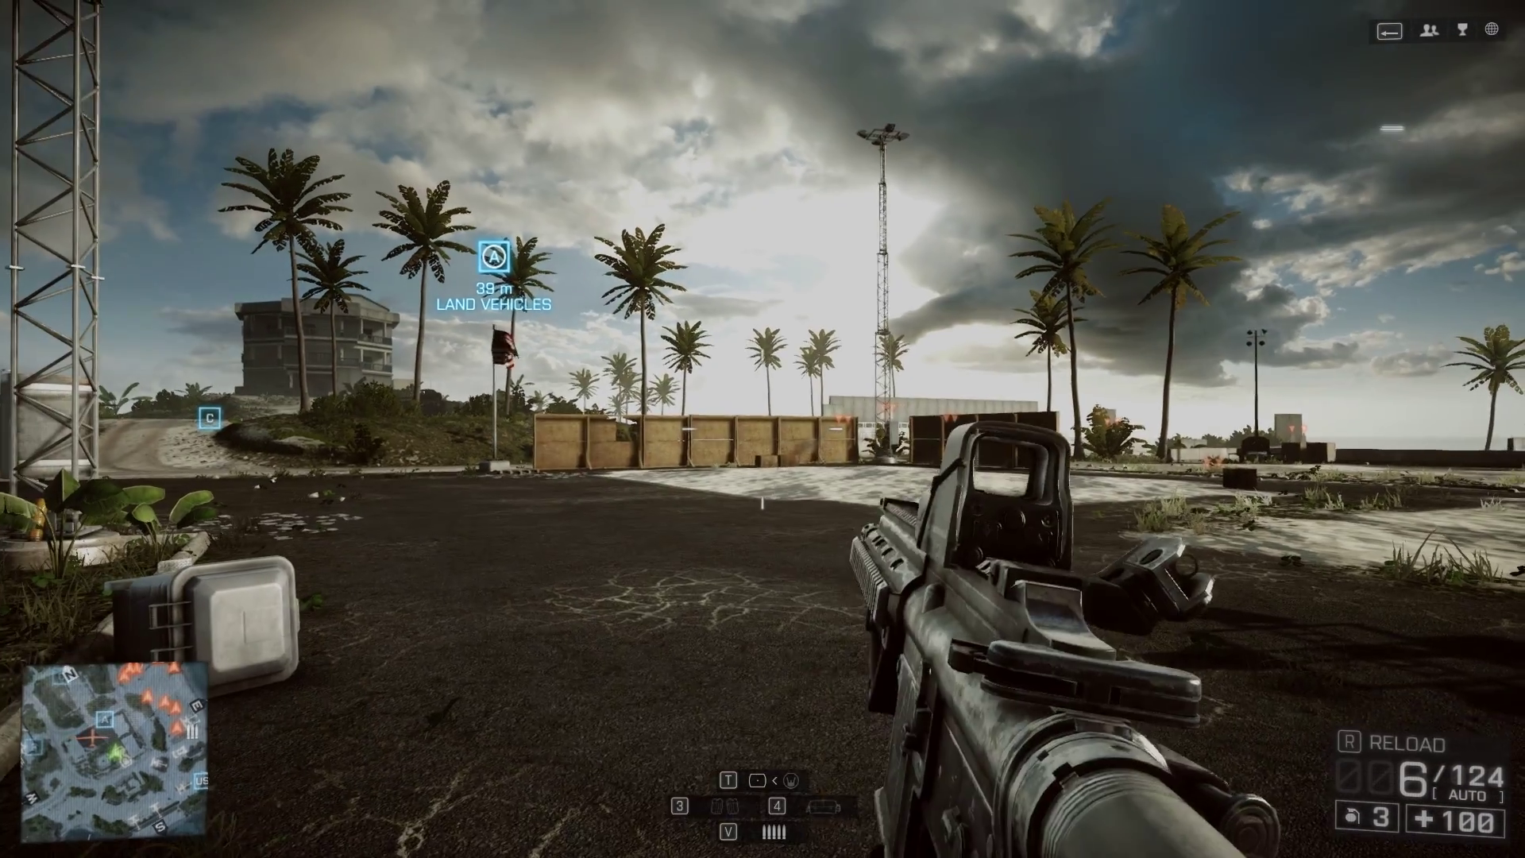
key(r)
- Bring up the Steam overlay in the game, look through the friends list, and return to the game
key(shift+Tab)
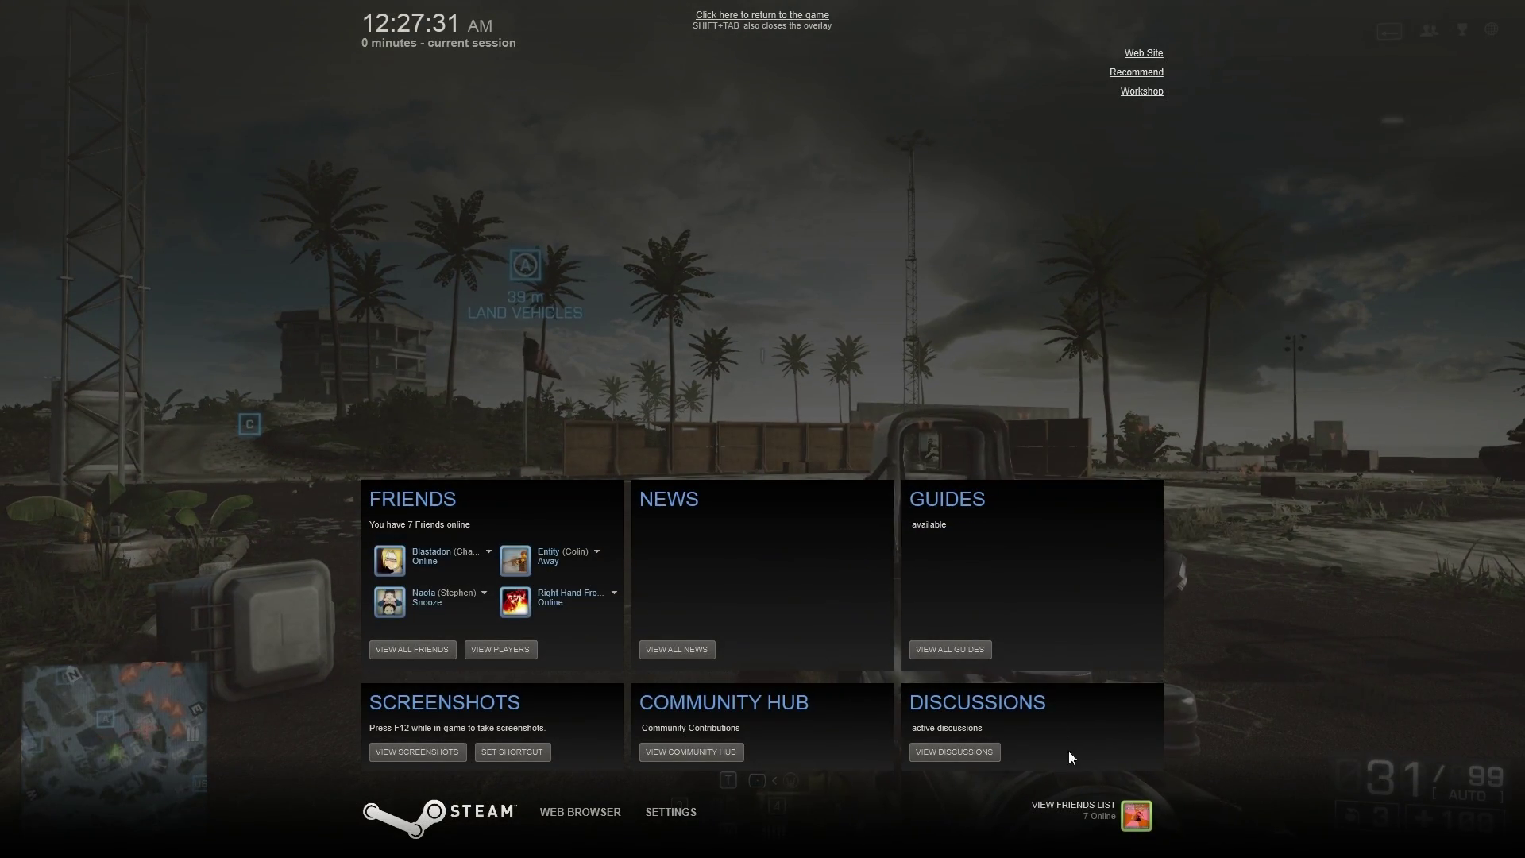
click(1074, 806)
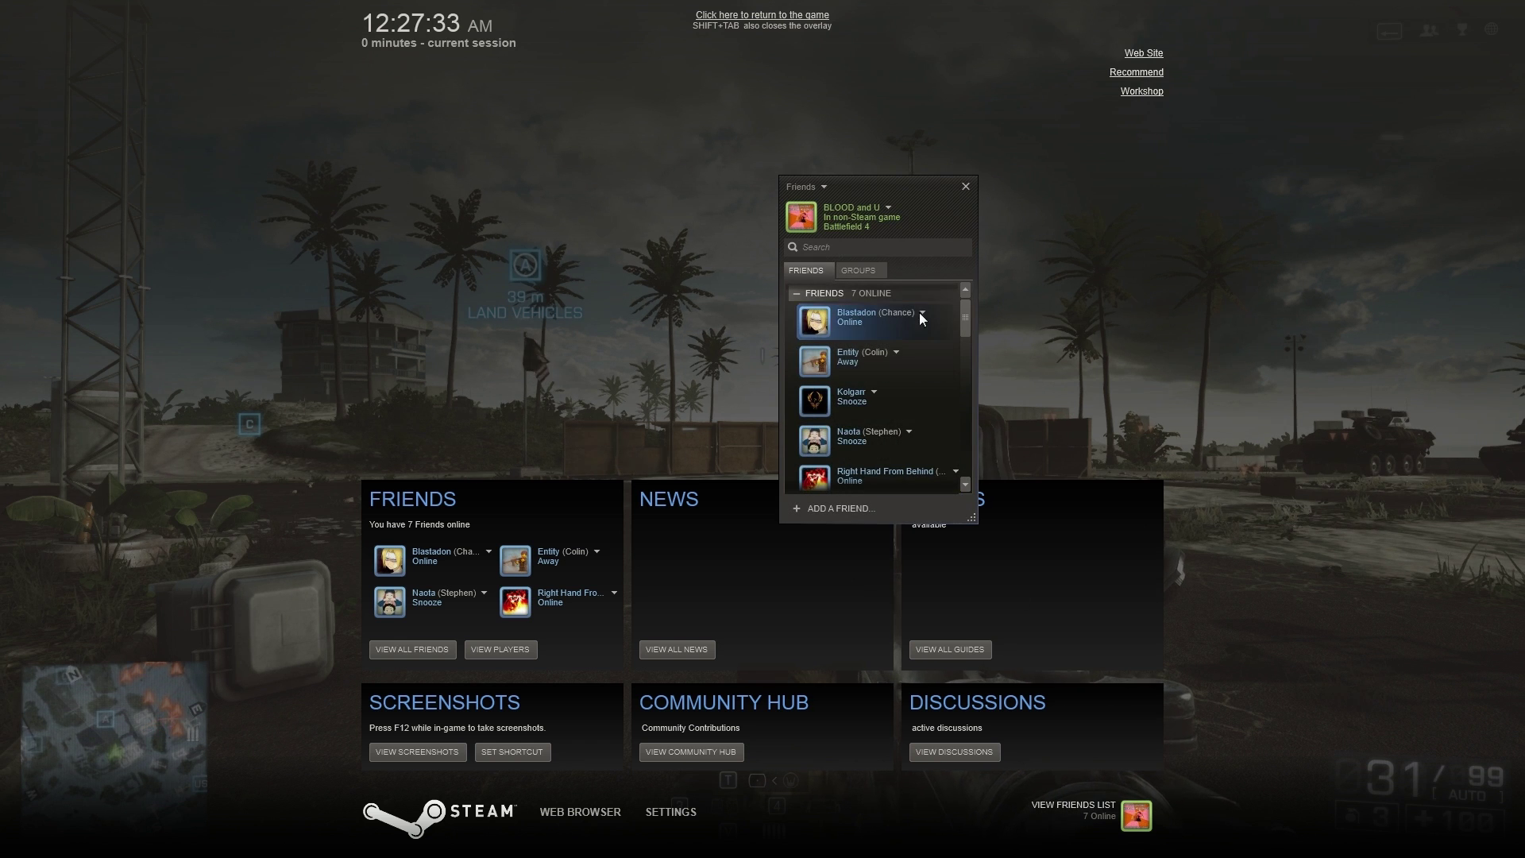
mouse_move(966, 321)
mouse_down()
mouse_move(967, 445)
mouse_move(980, 297)
mouse_up()
click(965, 185)
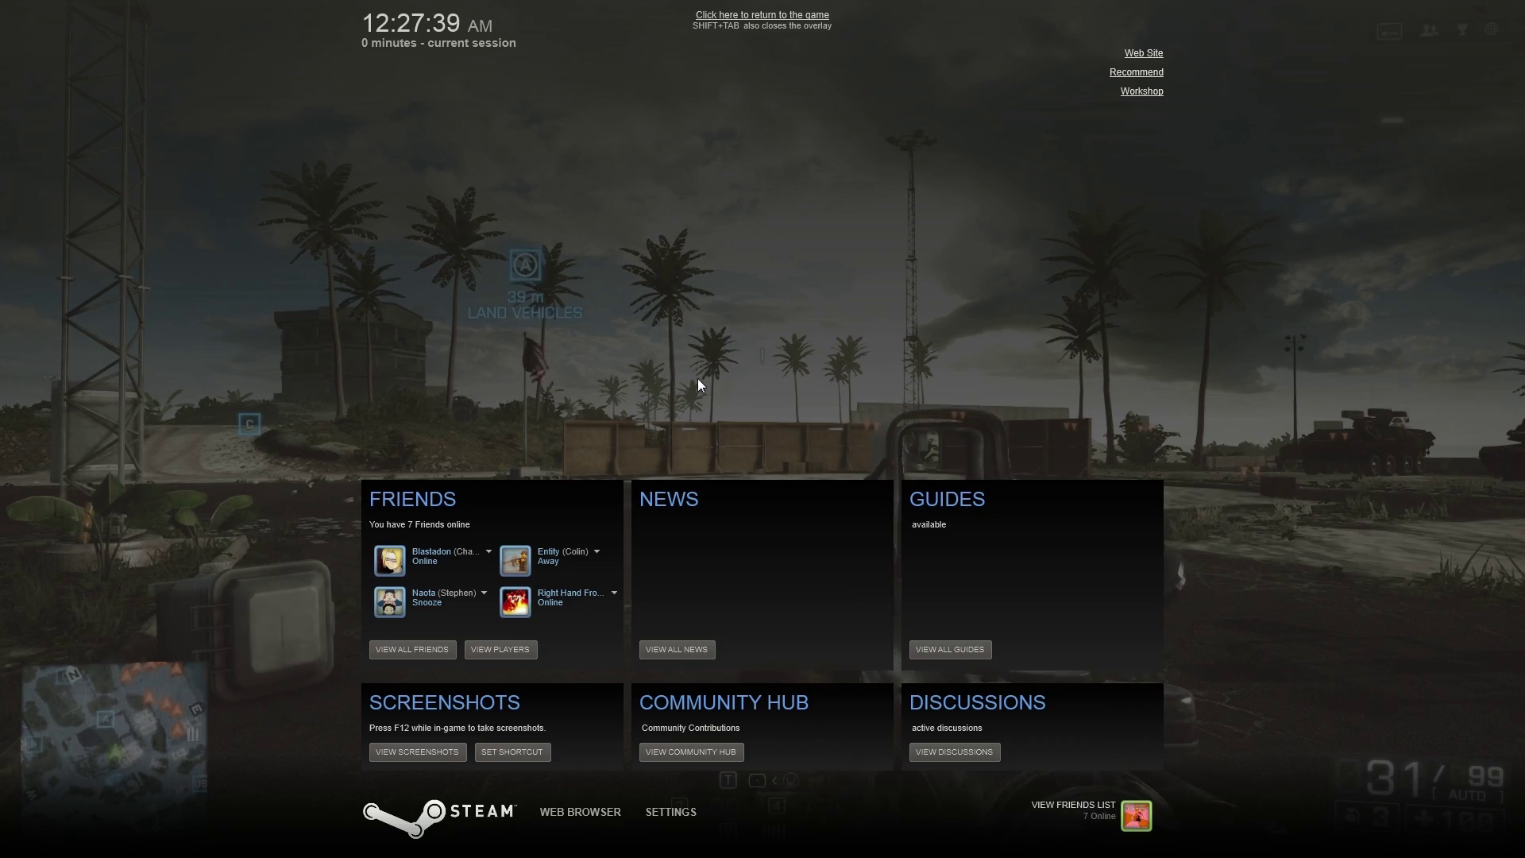
key(shift+Tab)
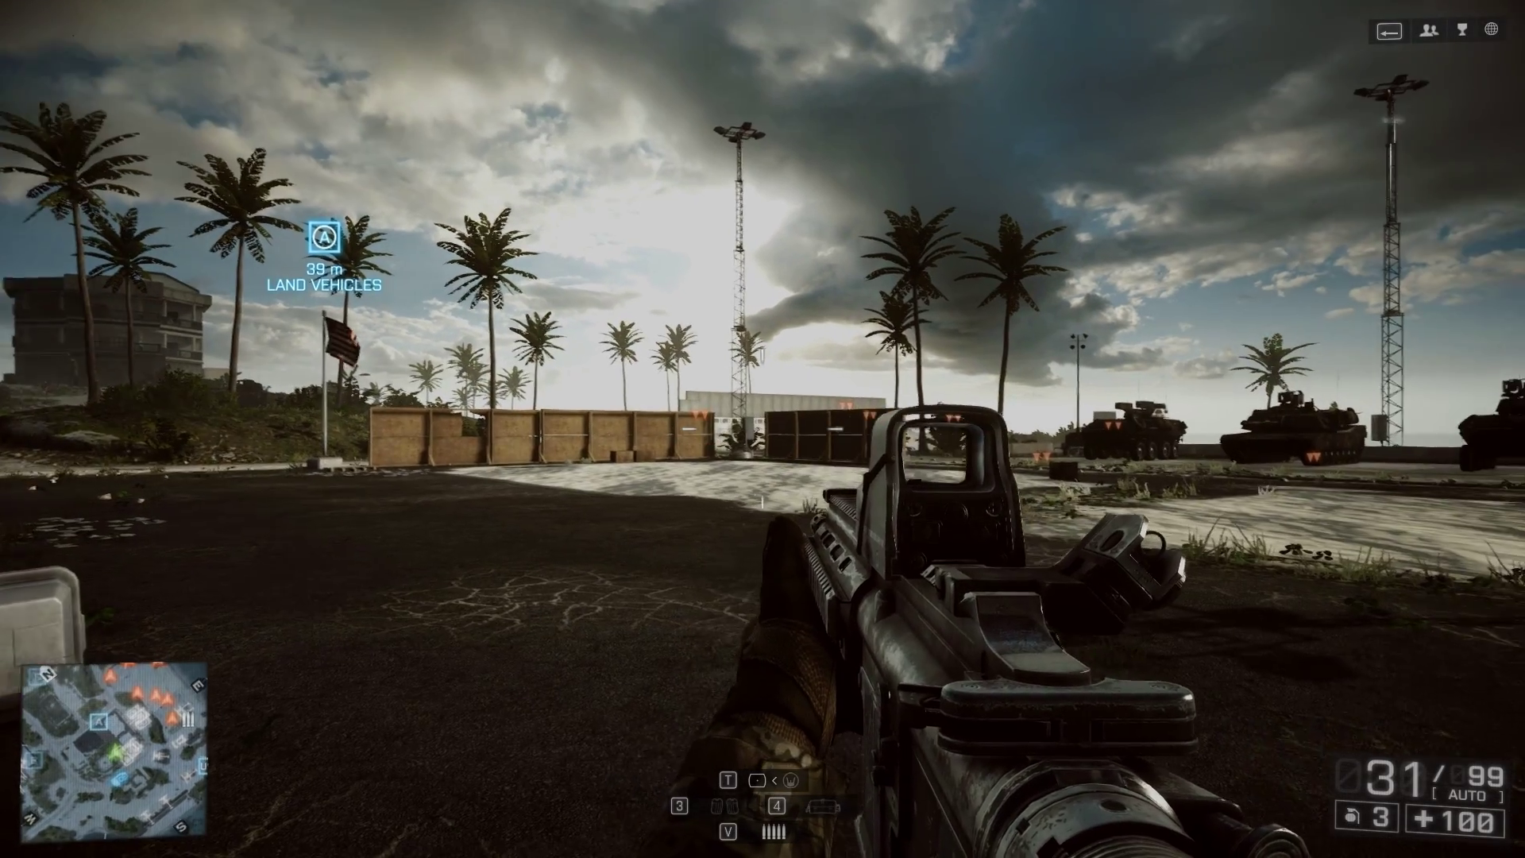